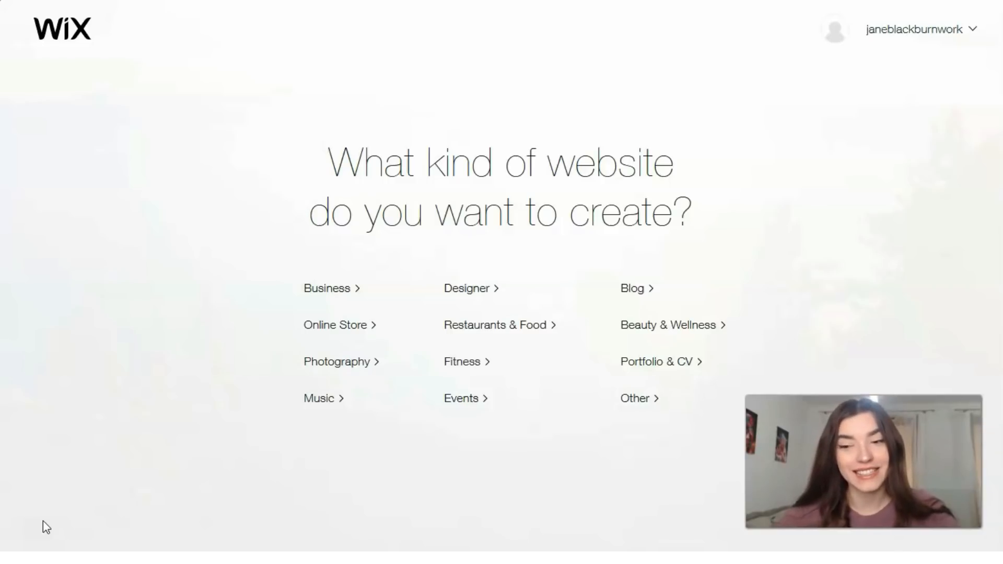
- Choose Portfolio & CV as the kind of website to create
{"action": "left_click", "coordinate": [30, 532]}
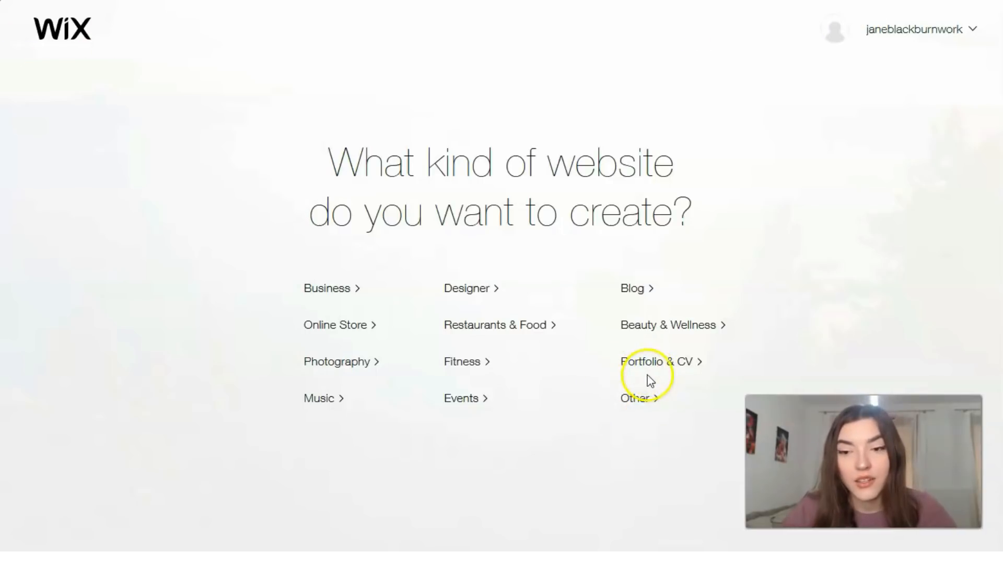
{"action": "left_click", "coordinate": [665, 362]}
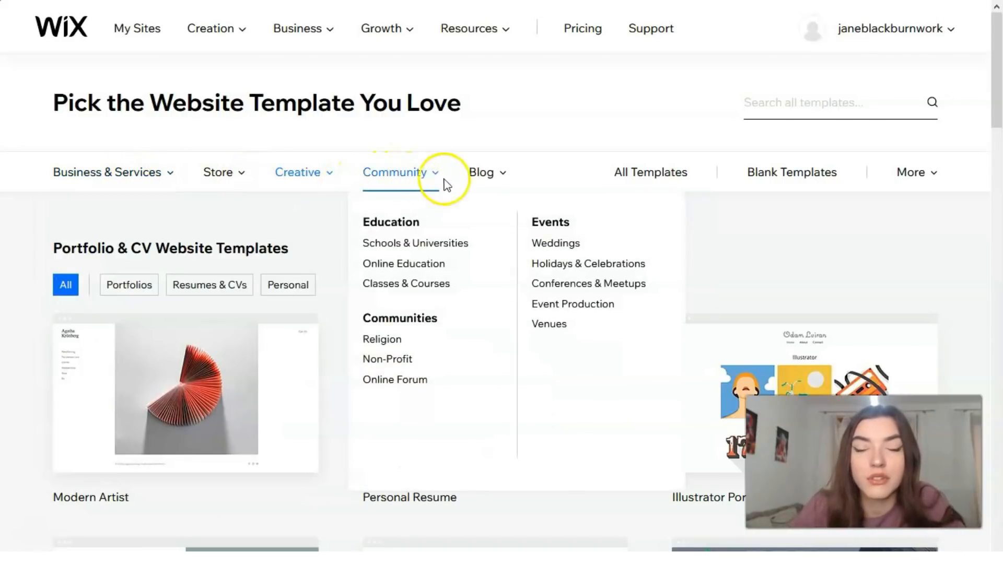
{"action": "mouse_move", "coordinate": [153, 180]}
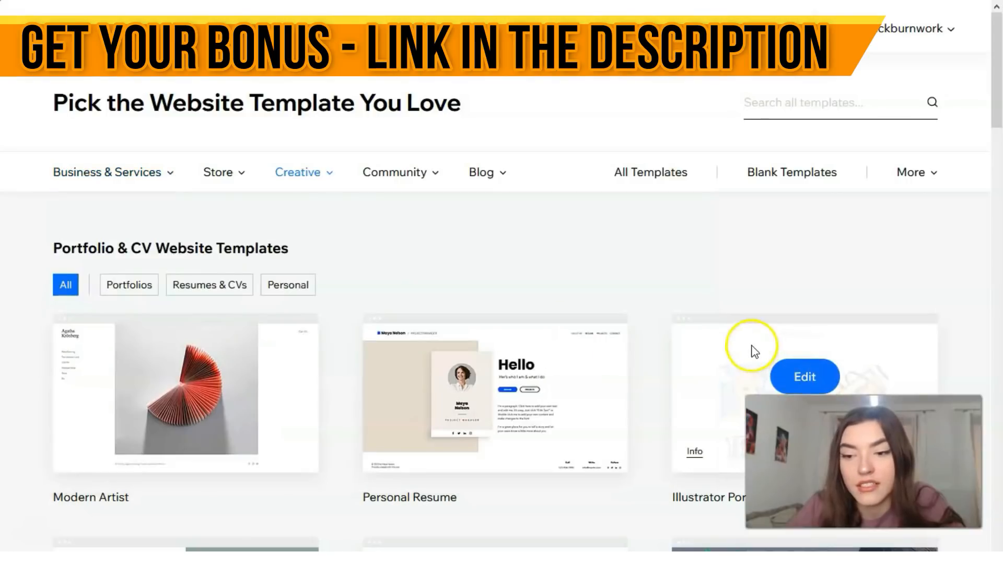
- Find the CV template among the Portfolio & CV templates, preview it and open its full demo
{"action": "scroll", "coordinate": [742, 314], "scroll_direction": "down", "scroll_amount": 3}
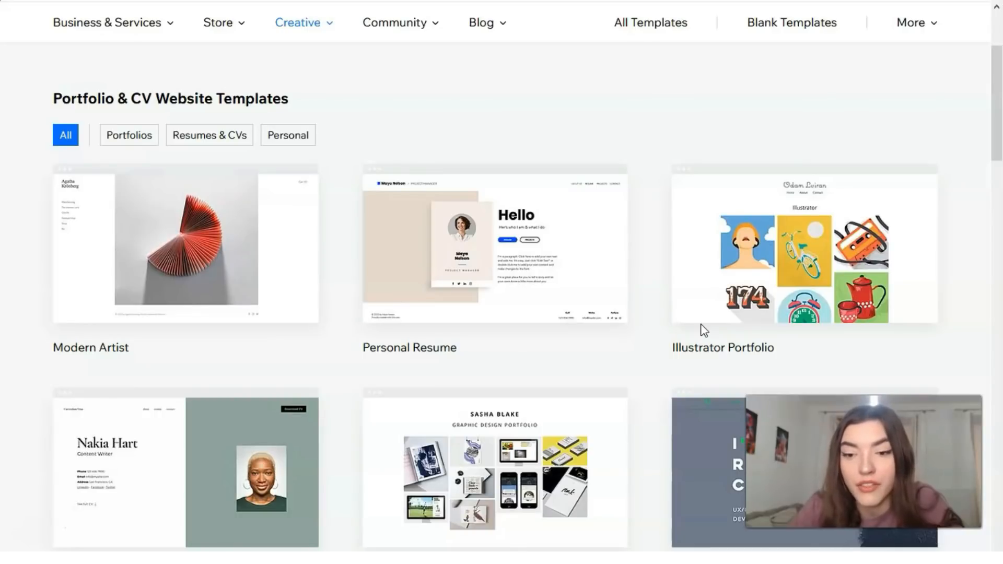
{"action": "scroll", "coordinate": [704, 330], "scroll_direction": "down", "scroll_amount": 2}
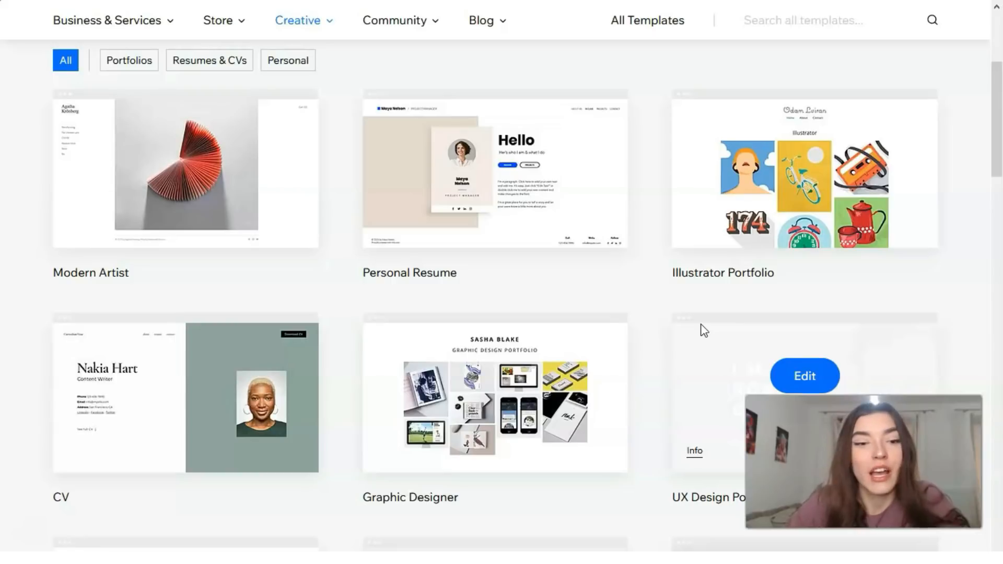
{"action": "mouse_move", "coordinate": [262, 427]}
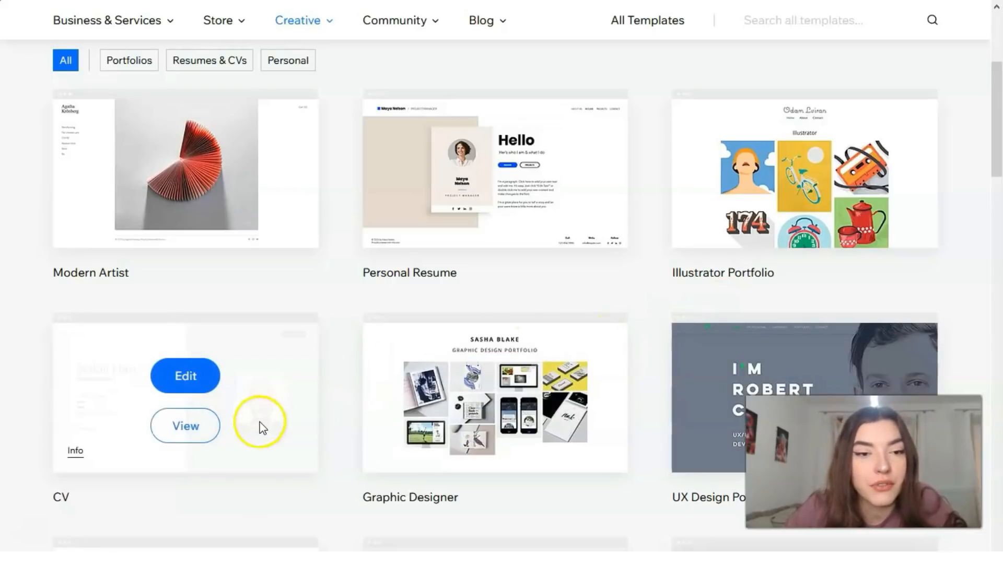
{"action": "left_click", "coordinate": [183, 429]}
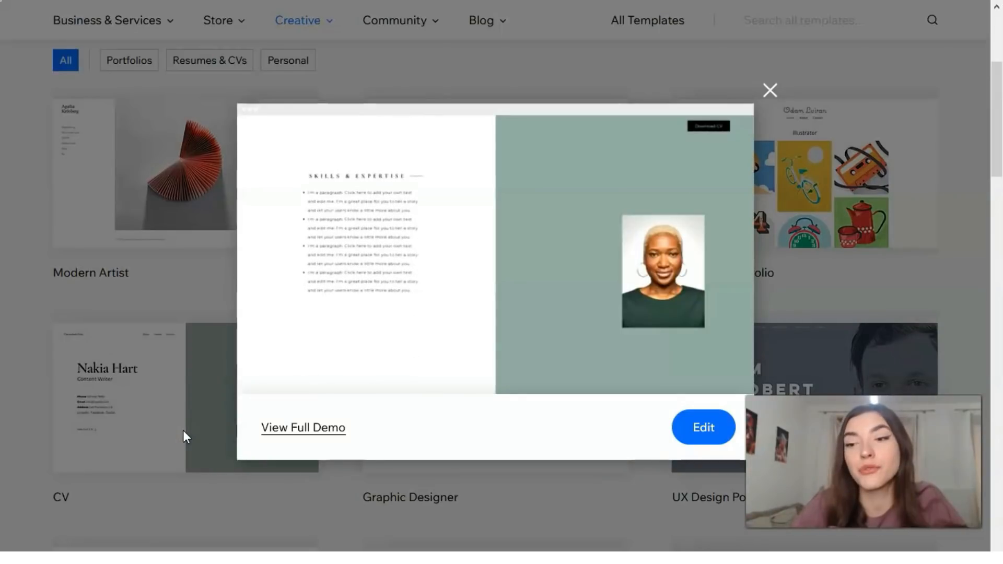
{"action": "left_click", "coordinate": [280, 433]}
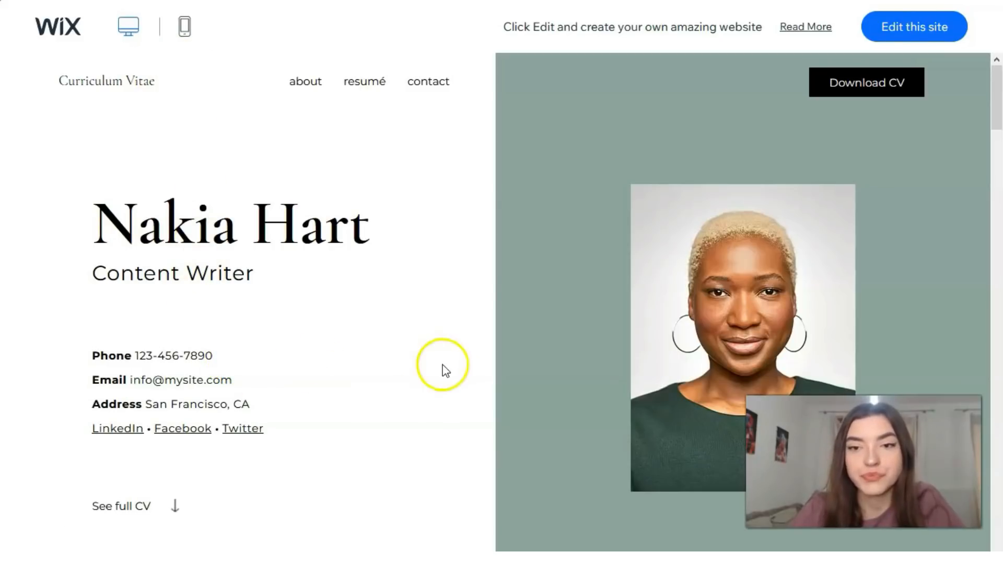
- Look through the CV template's desktop demo down to the contact section and return to its beginning
{"action": "scroll", "coordinate": [386, 324], "scroll_direction": "down", "scroll_amount": 3}
{"action": "scroll", "coordinate": [389, 323], "scroll_direction": "down", "scroll_amount": 10}
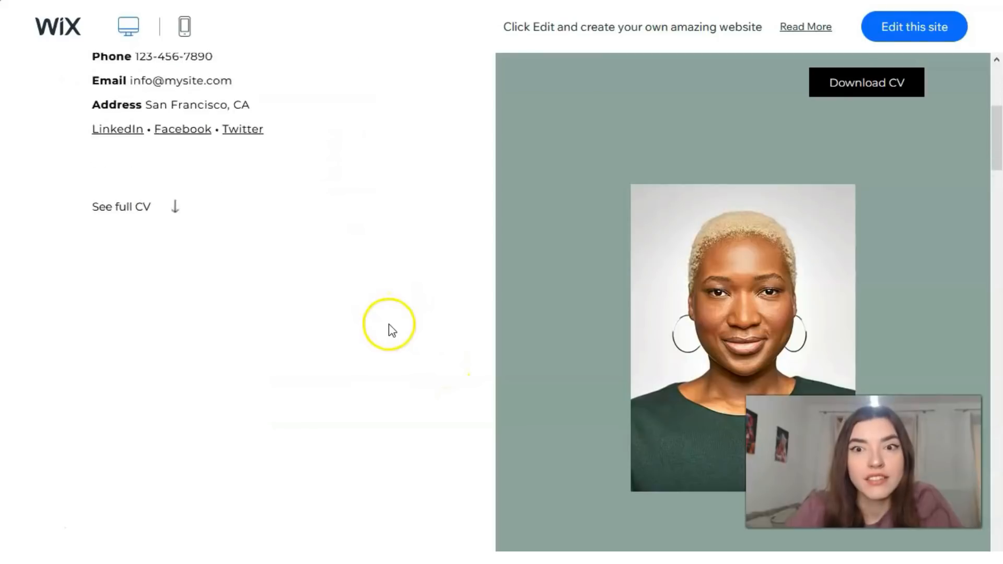
{"action": "scroll", "coordinate": [395, 336], "scroll_direction": "down", "scroll_amount": 10}
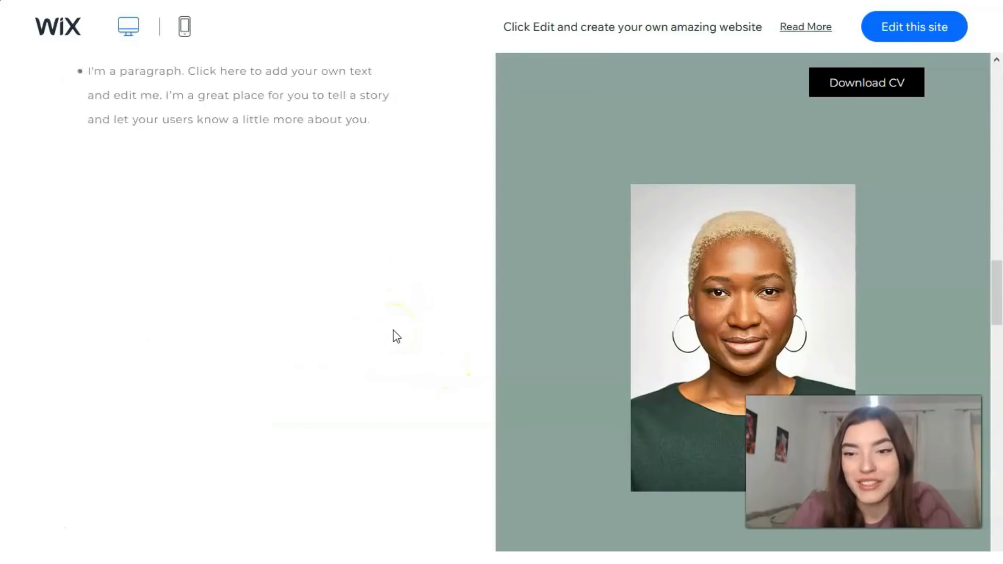
{"action": "scroll", "coordinate": [398, 336], "scroll_direction": "down", "scroll_amount": 12}
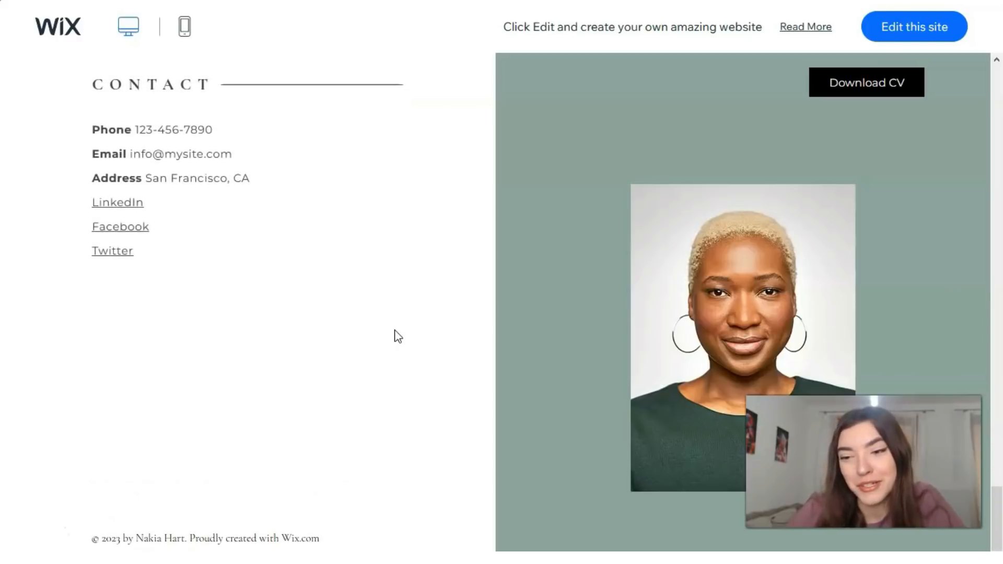
{"action": "scroll", "coordinate": [398, 335], "scroll_direction": "up", "scroll_amount": 8}
{"action": "scroll", "coordinate": [398, 337], "scroll_direction": "up", "scroll_amount": 15}
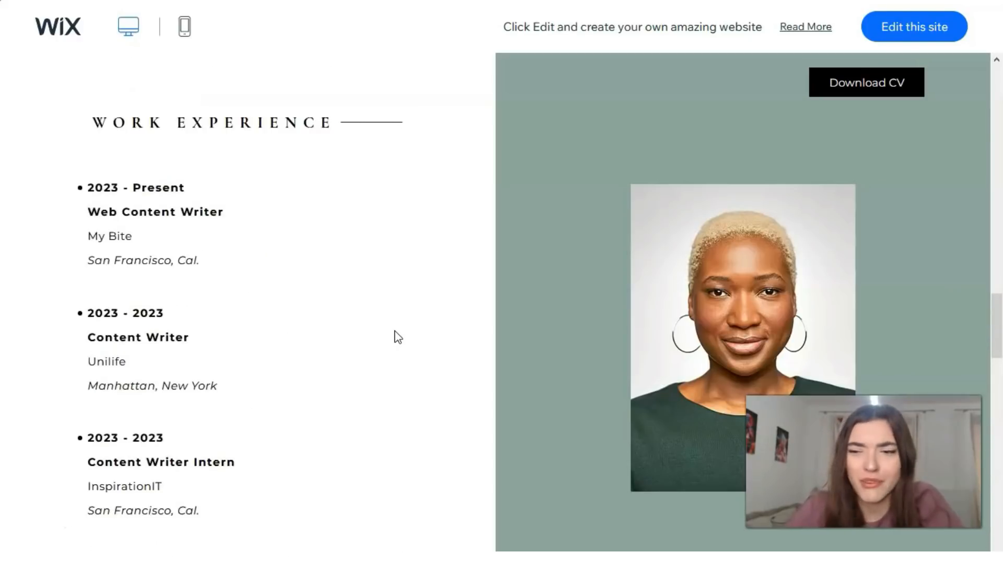
{"action": "scroll", "coordinate": [398, 340], "scroll_direction": "up", "scroll_amount": 6}
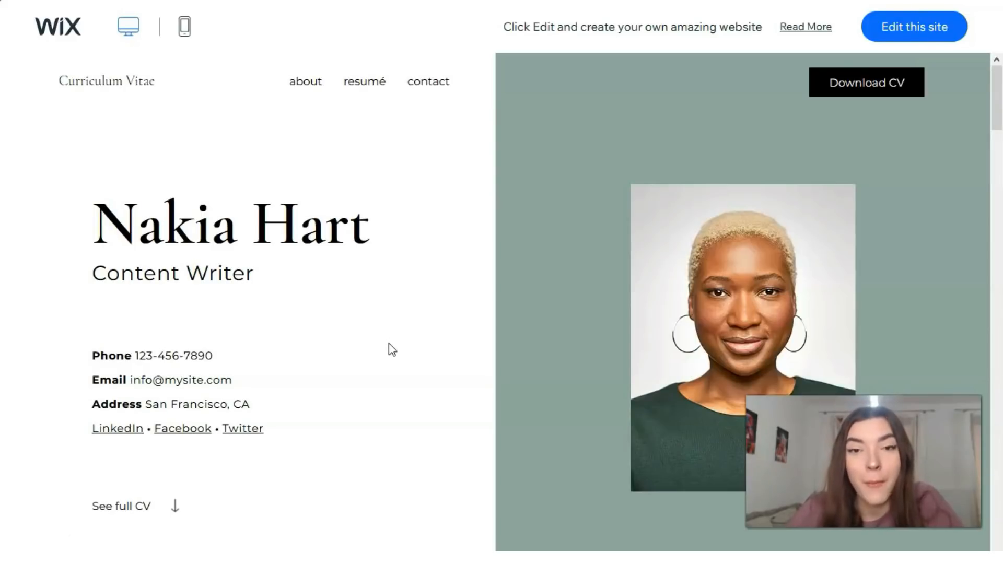
- Switch the CV demo to the mobile view and examine its layout down to the contact section
{"action": "left_click", "coordinate": [187, 31]}
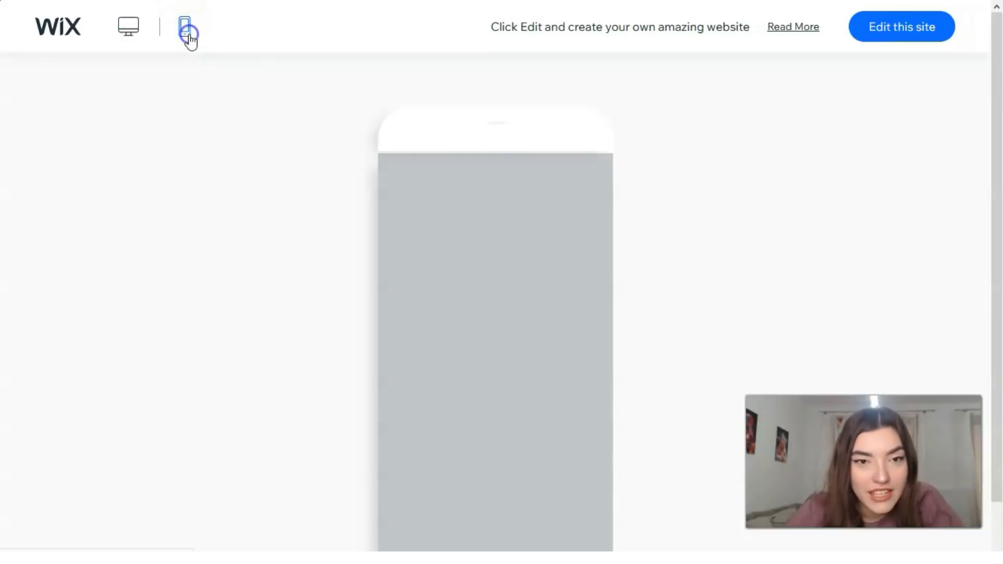
{"action": "scroll", "coordinate": [492, 346], "scroll_direction": "down", "scroll_amount": 3}
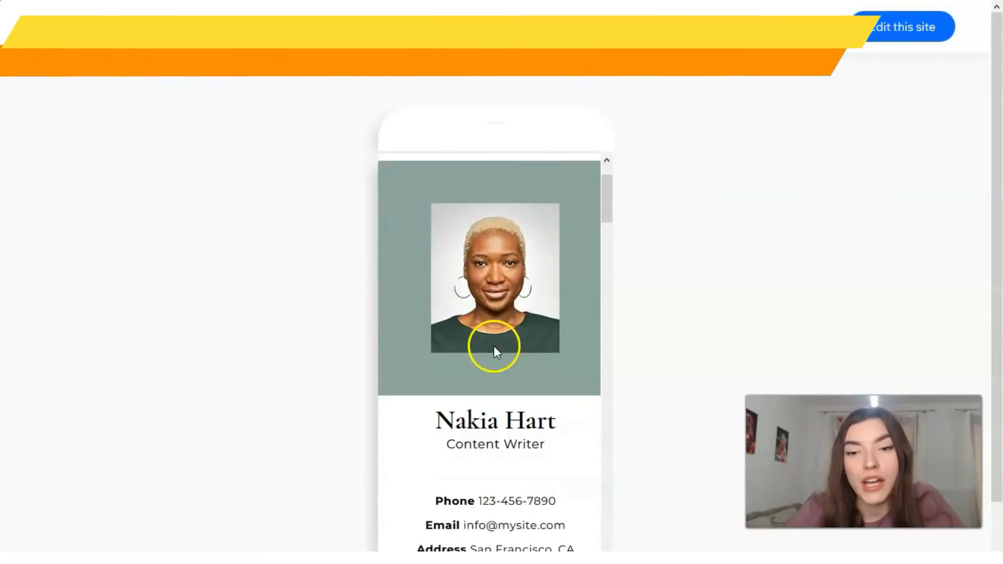
{"action": "scroll", "coordinate": [502, 347], "scroll_direction": "down", "scroll_amount": 4}
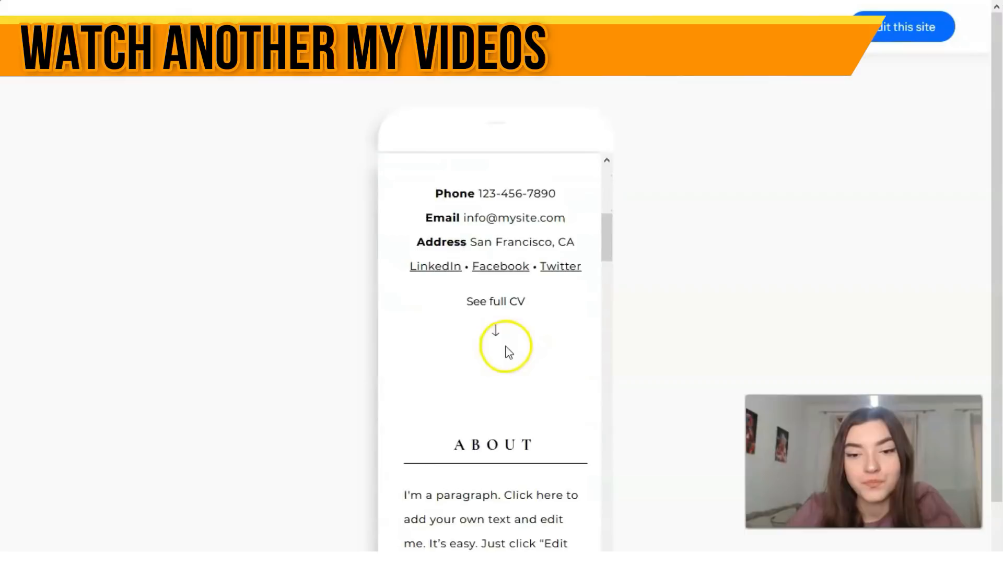
{"action": "scroll", "coordinate": [505, 347], "scroll_direction": "down", "scroll_amount": 10}
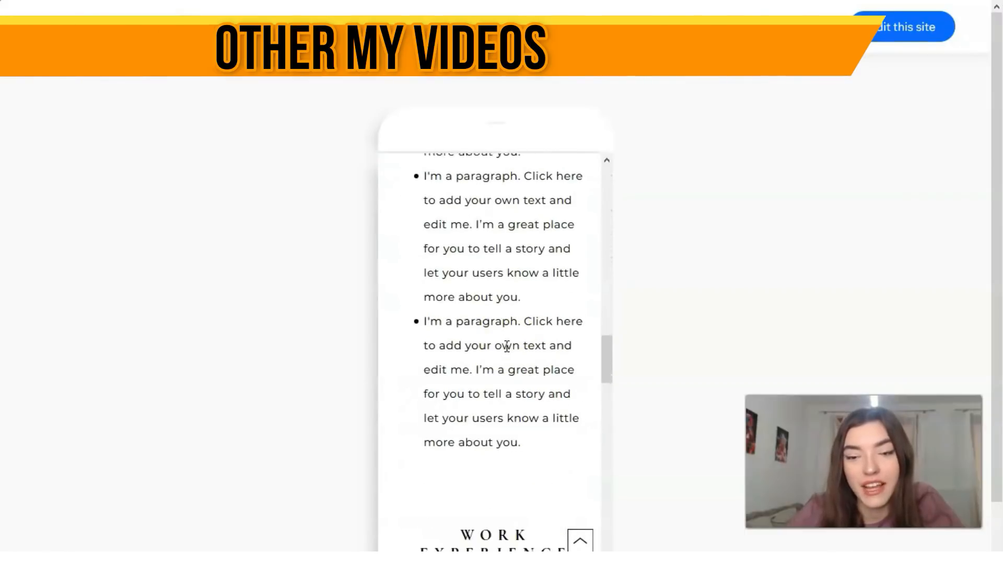
{"action": "scroll", "coordinate": [506, 347], "scroll_direction": "down", "scroll_amount": 12}
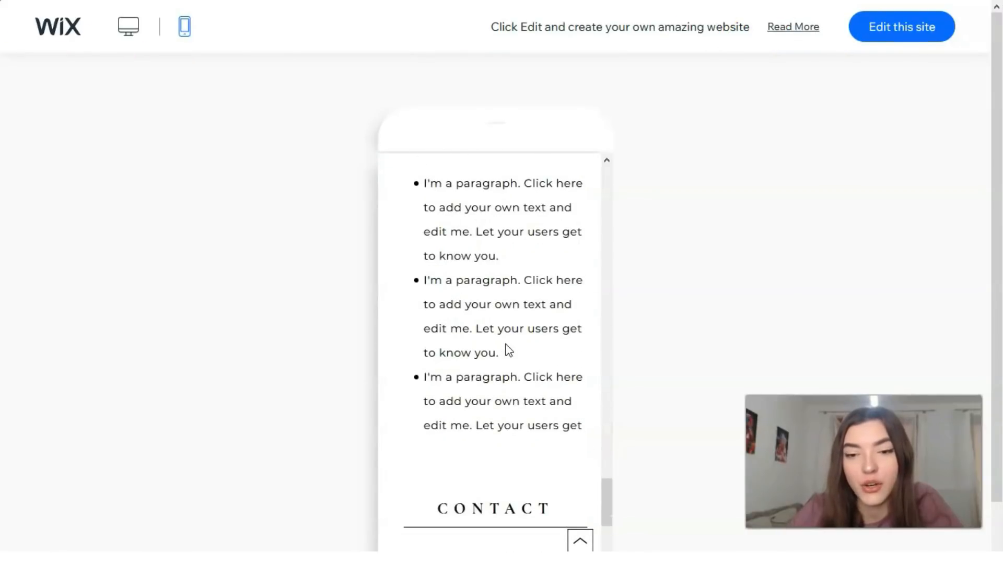
{"action": "scroll", "coordinate": [515, 353], "scroll_direction": "down", "scroll_amount": 4}
{"action": "left_click", "coordinate": [530, 355]}
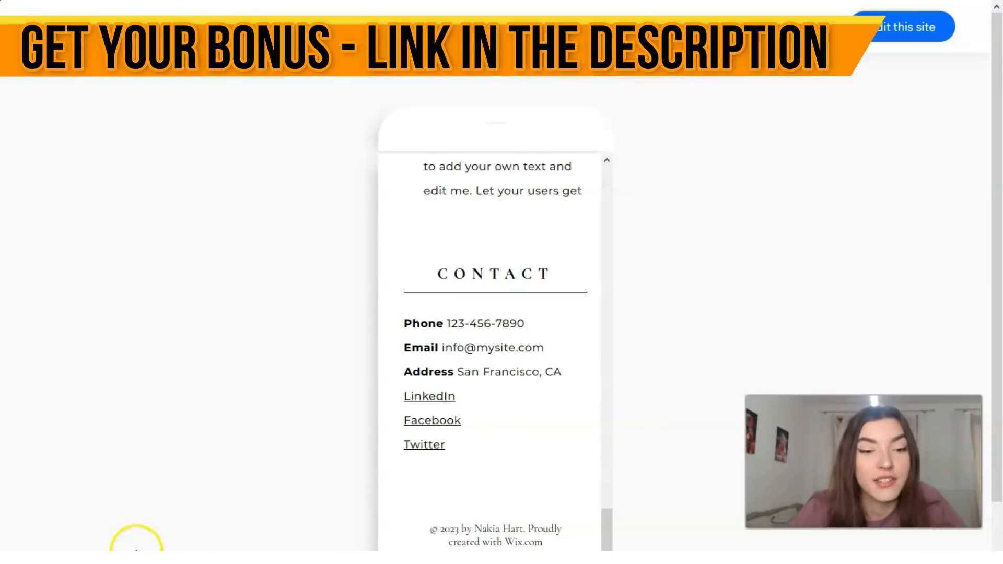
{"action": "scroll", "coordinate": [456, 350], "scroll_direction": "up", "scroll_amount": 10}
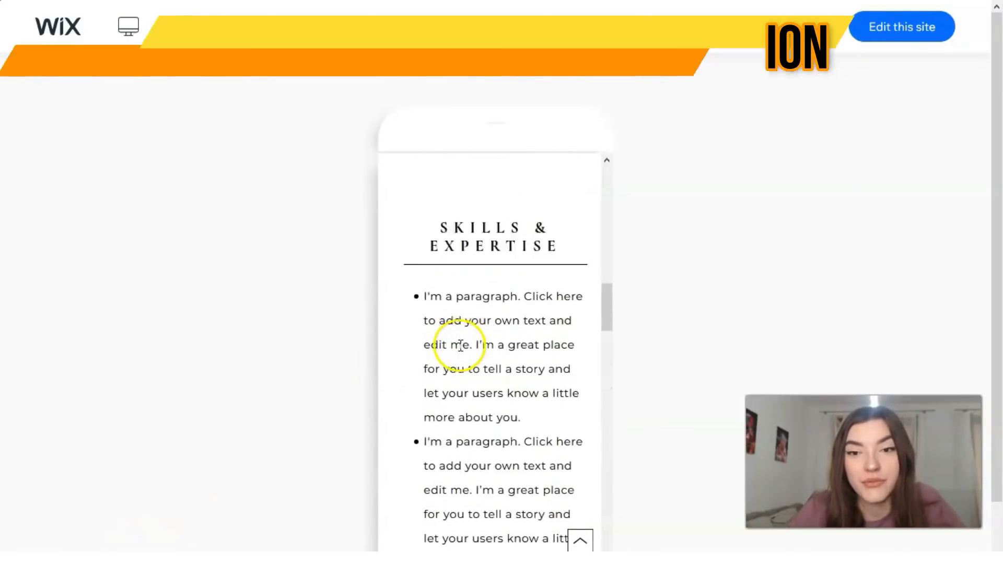
{"action": "scroll", "coordinate": [460, 345], "scroll_direction": "up", "scroll_amount": 10}
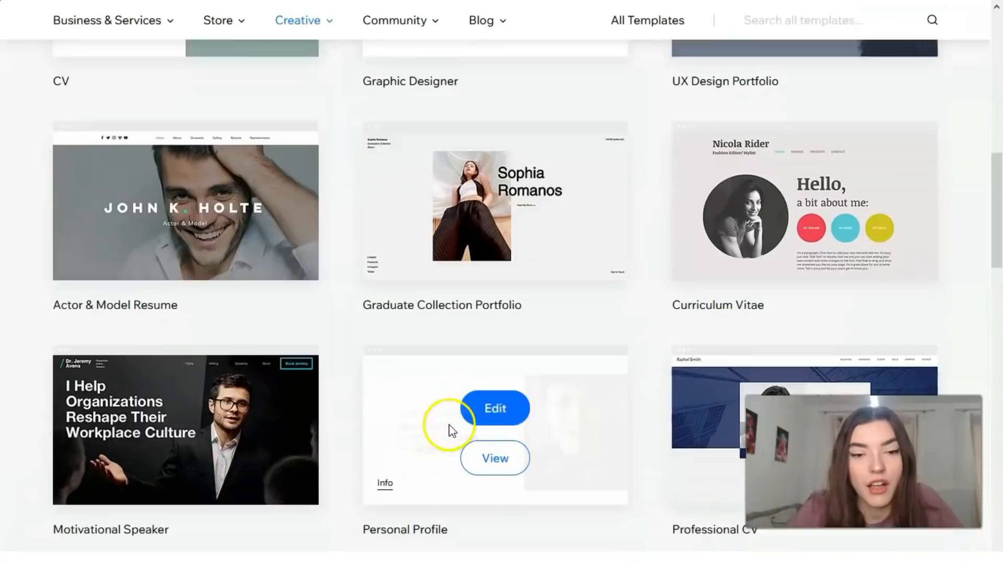
- Preview the Actor & Model Resume template from the template gallery, and close the preview
{"action": "scroll", "coordinate": [450, 427], "scroll_direction": "down", "scroll_amount": 1}
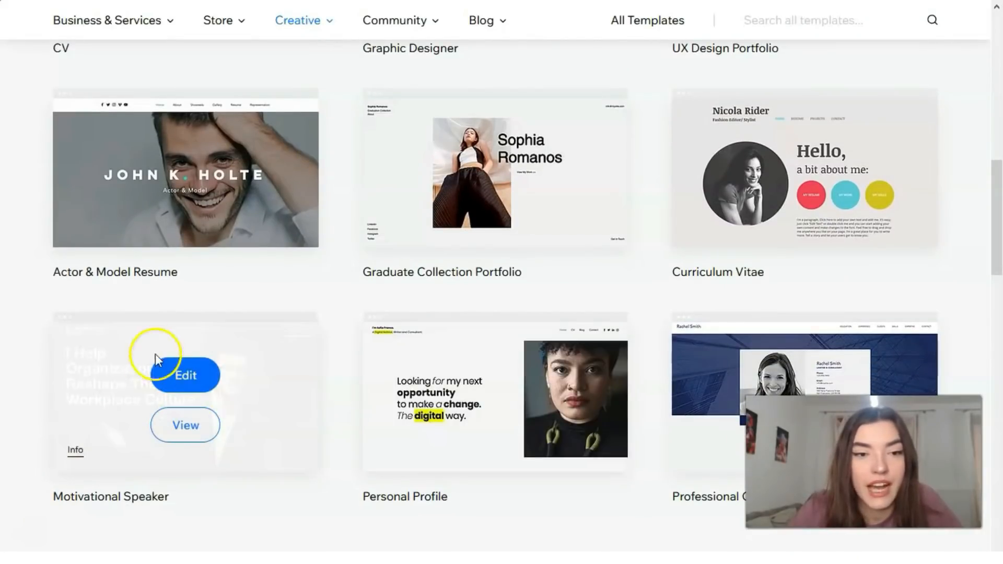
{"action": "mouse_move", "coordinate": [203, 240]}
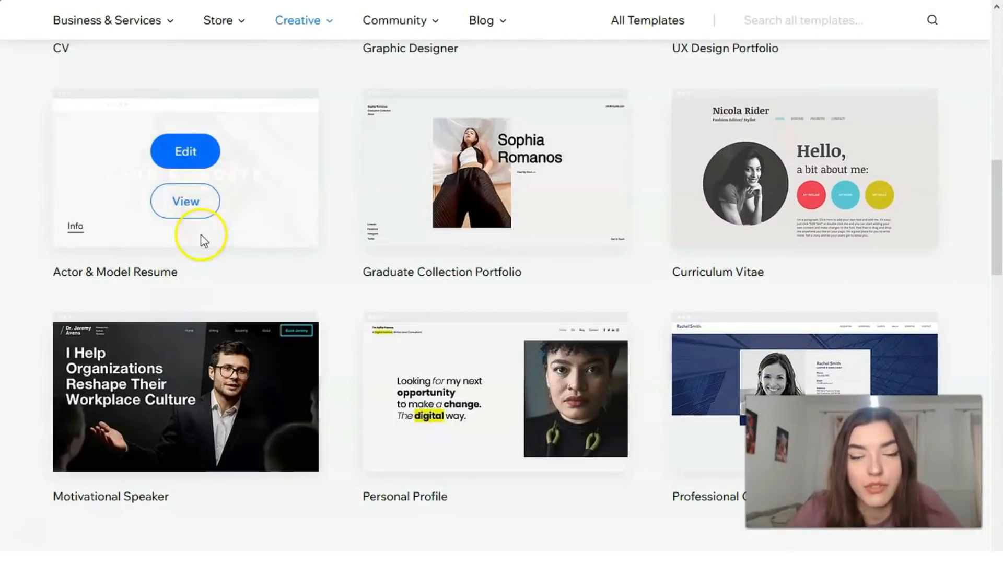
{"action": "left_click", "coordinate": [189, 202]}
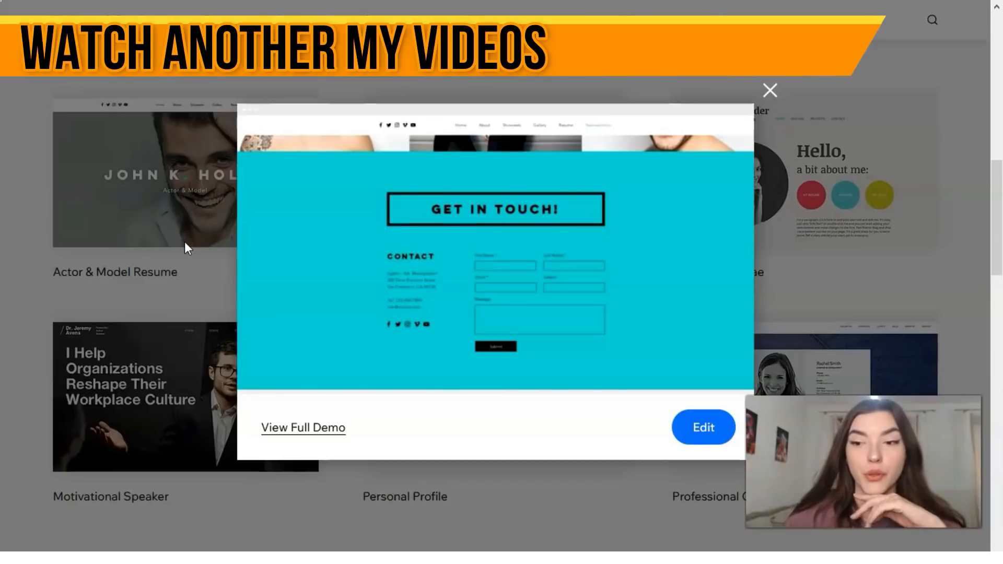
{"action": "left_click", "coordinate": [769, 91]}
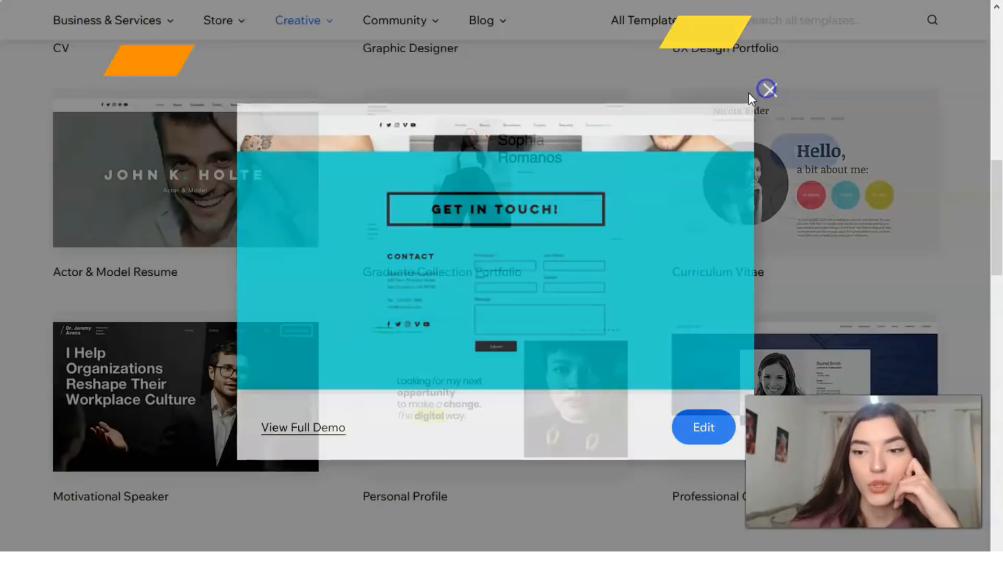
- Go to page 4 of the Portfolio & CV template gallery
{"action": "scroll", "coordinate": [632, 238], "scroll_direction": "down", "scroll_amount": 5}
{"action": "scroll", "coordinate": [631, 230], "scroll_direction": "up", "scroll_amount": 3}
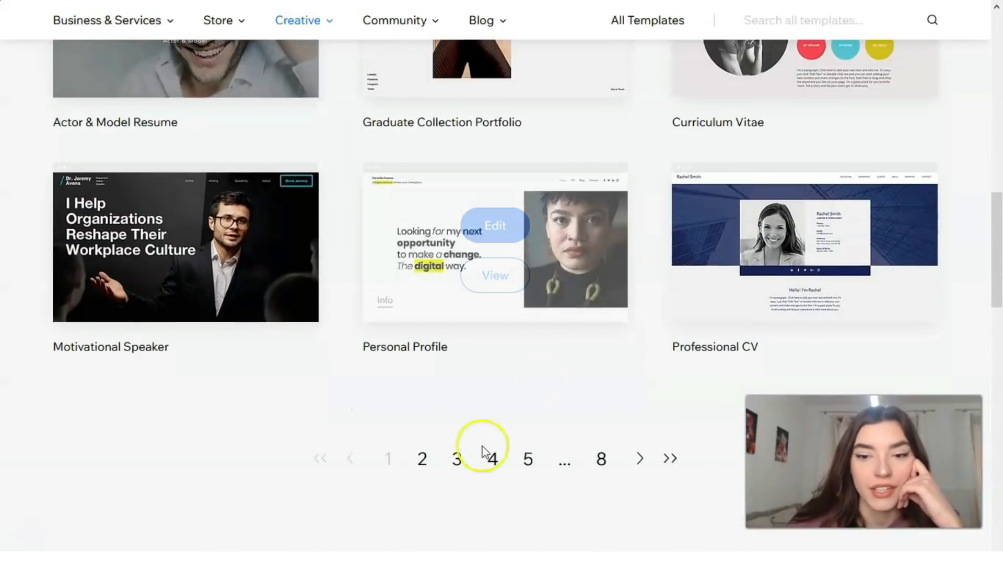
{"action": "left_click", "coordinate": [492, 462]}
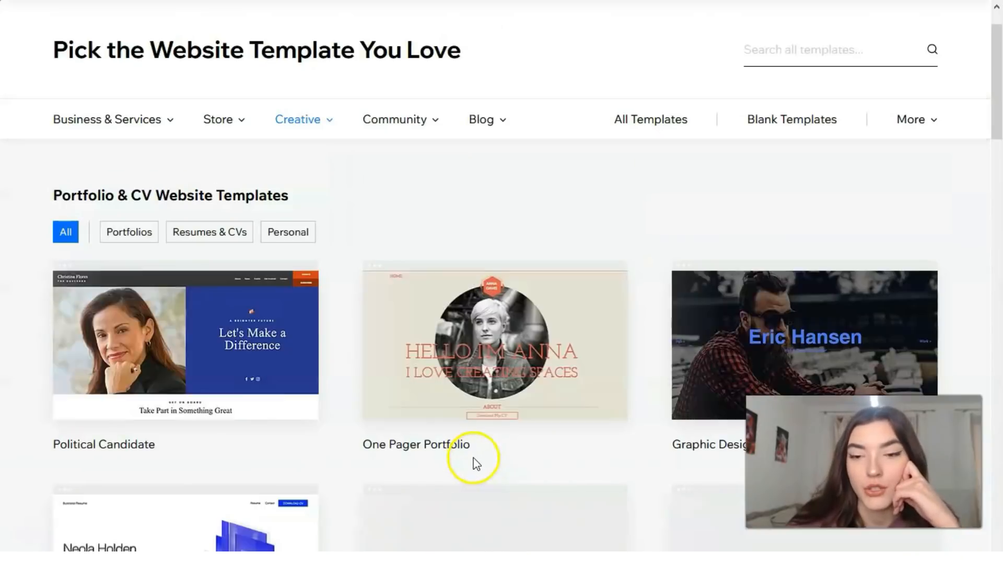
- Preview the Political Candidate template and open its full demo
{"action": "mouse_move", "coordinate": [418, 364]}
{"action": "scroll", "coordinate": [416, 365], "scroll_direction": "down", "scroll_amount": 3}
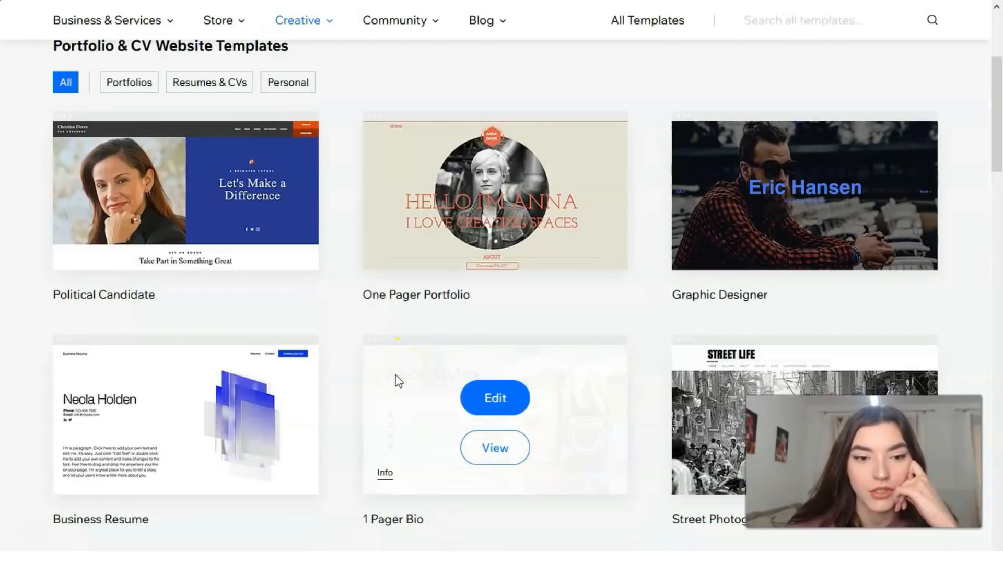
{"action": "mouse_move", "coordinate": [190, 253]}
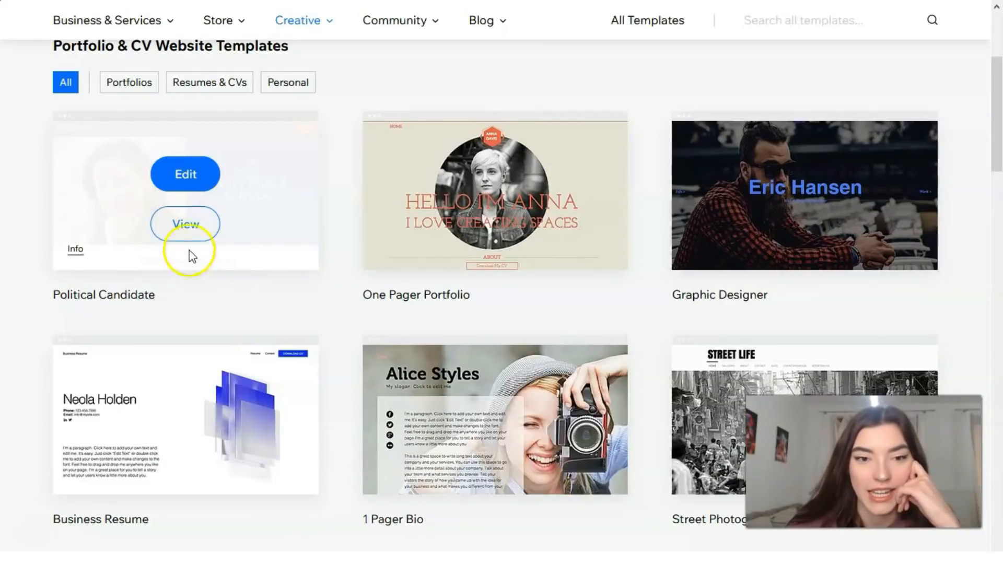
{"action": "left_click", "coordinate": [186, 226]}
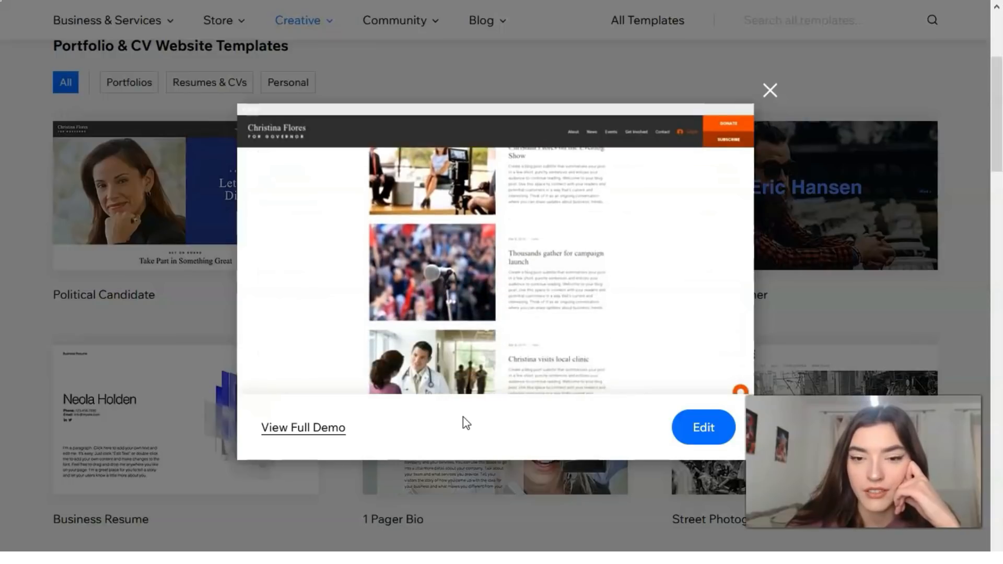
{"action": "left_click", "coordinate": [328, 429]}
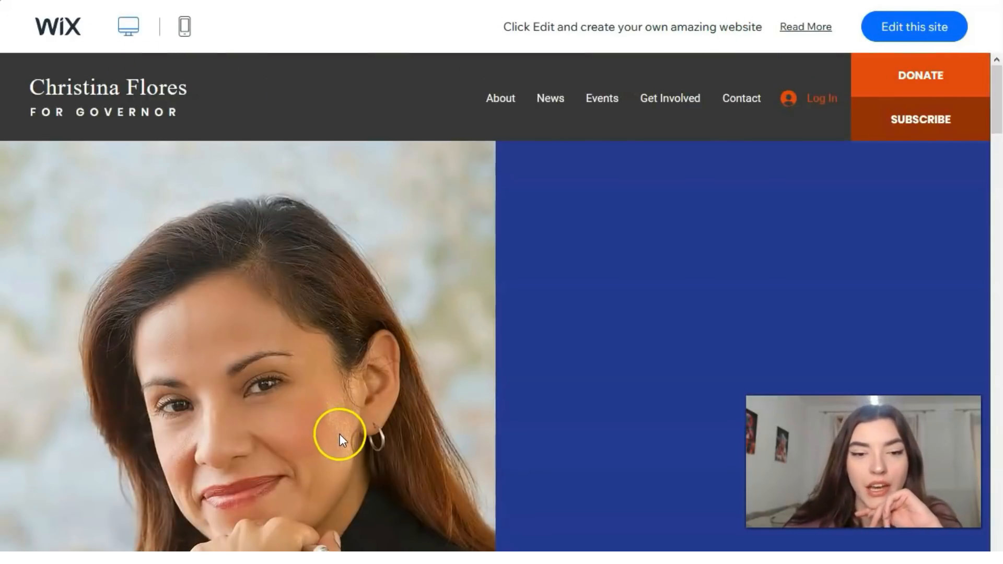
- Examine the Political Candidate demo's desktop layout, from the opening section through the news posts to the footer
{"action": "scroll", "coordinate": [339, 434], "scroll_direction": "down", "scroll_amount": 6}
{"action": "scroll", "coordinate": [344, 442], "scroll_direction": "down", "scroll_amount": 4}
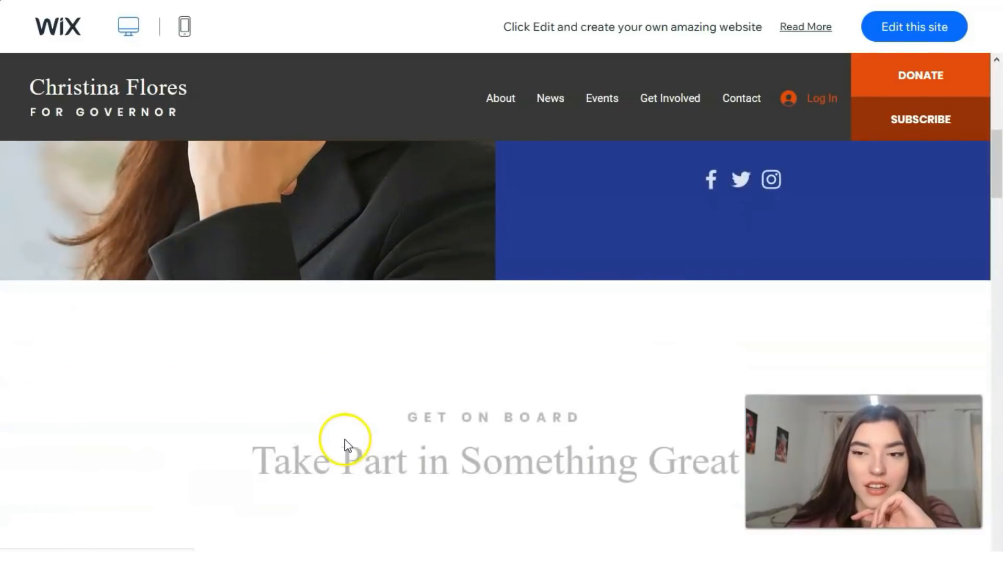
{"action": "scroll", "coordinate": [347, 445], "scroll_direction": "down", "scroll_amount": 5}
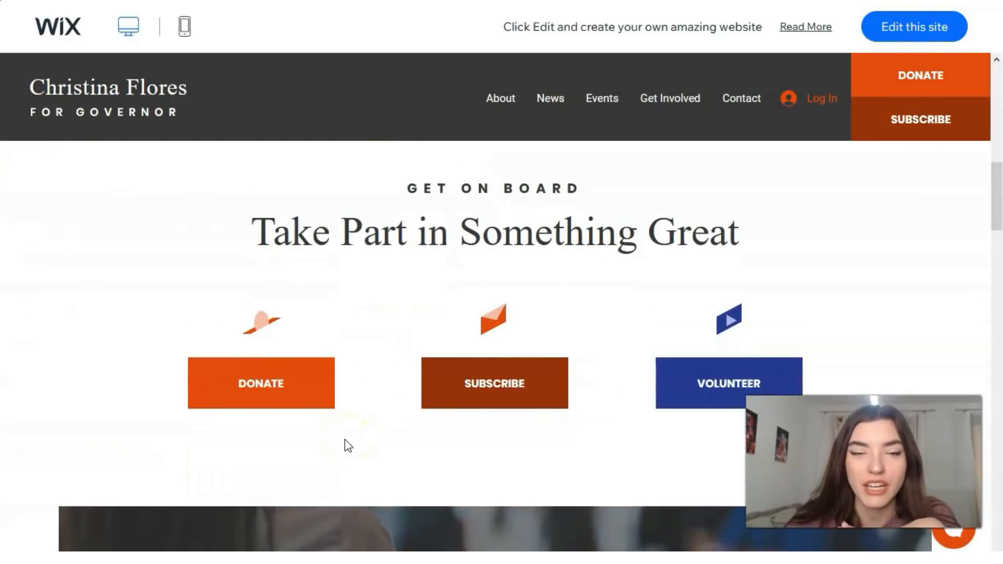
{"action": "scroll", "coordinate": [345, 443], "scroll_direction": "down", "scroll_amount": 15}
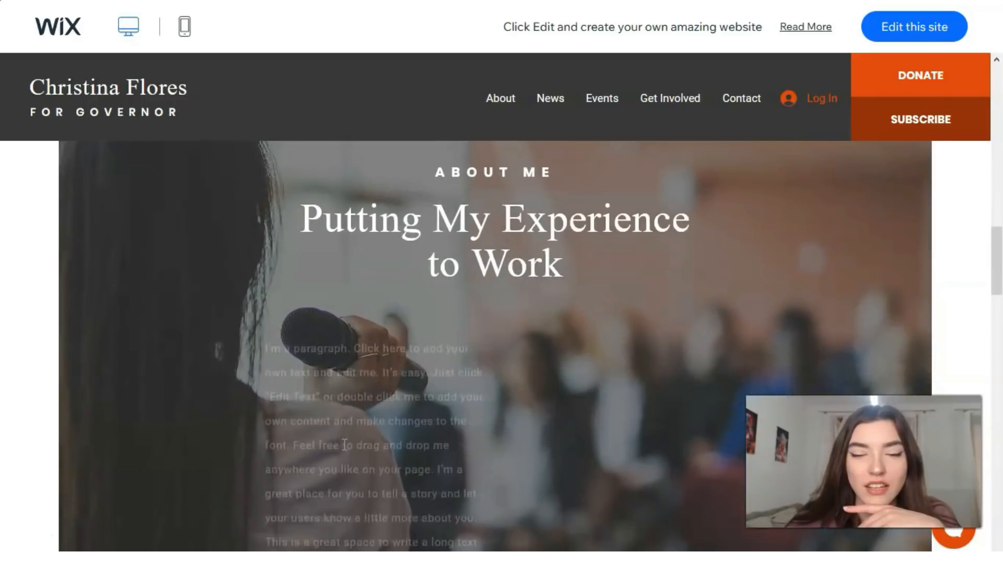
{"action": "scroll", "coordinate": [345, 443], "scroll_direction": "down", "scroll_amount": 11}
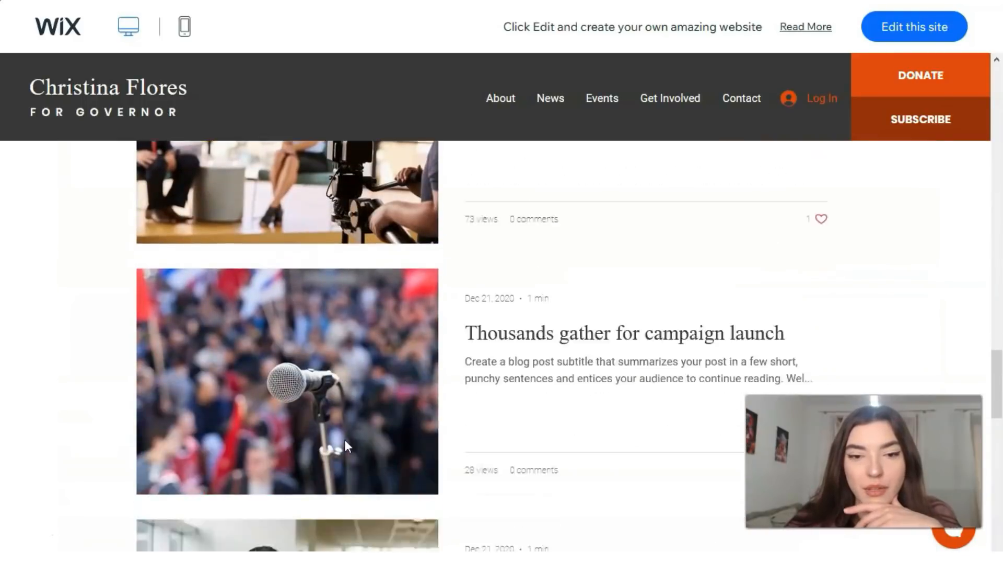
{"action": "scroll", "coordinate": [351, 444], "scroll_direction": "up", "scroll_amount": 3}
{"action": "scroll", "coordinate": [352, 443], "scroll_direction": "up", "scroll_amount": 9}
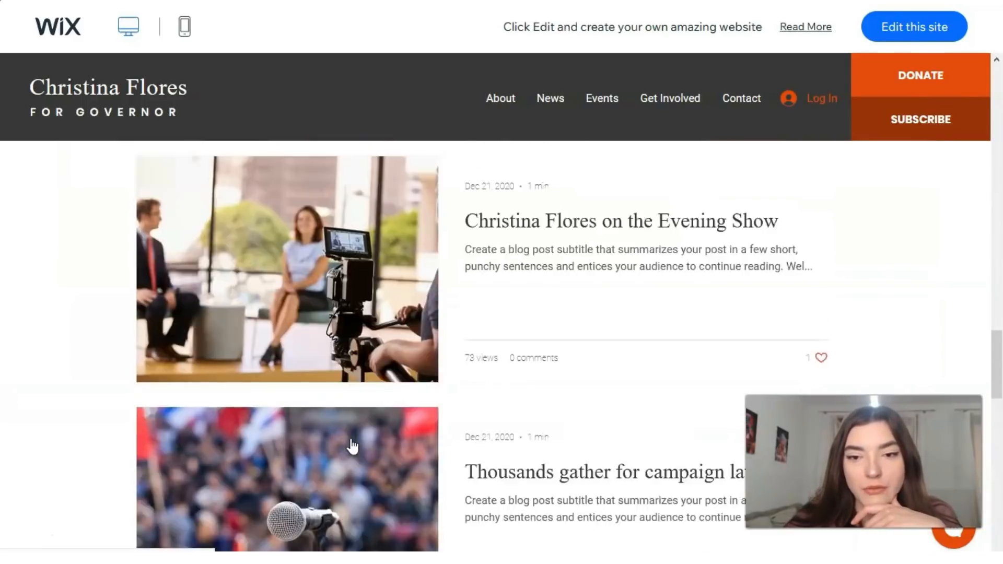
{"action": "scroll", "coordinate": [342, 324], "scroll_direction": "down", "scroll_amount": 7}
{"action": "scroll", "coordinate": [344, 342], "scroll_direction": "down", "scroll_amount": 7}
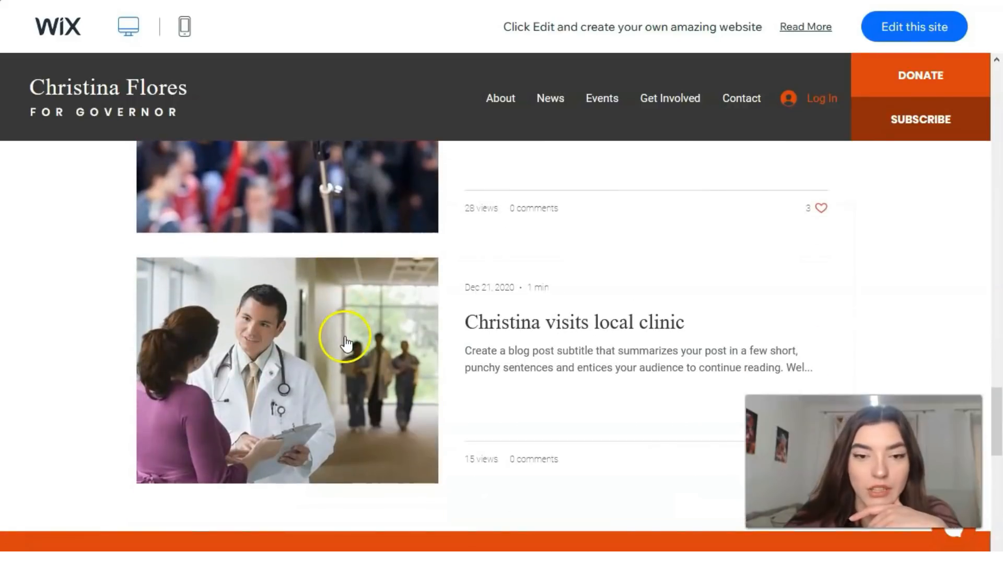
{"action": "scroll", "coordinate": [345, 342], "scroll_direction": "up", "scroll_amount": 6}
{"action": "scroll", "coordinate": [344, 343], "scroll_direction": "up", "scroll_amount": 3}
{"action": "scroll", "coordinate": [346, 342], "scroll_direction": "down", "scroll_amount": 9}
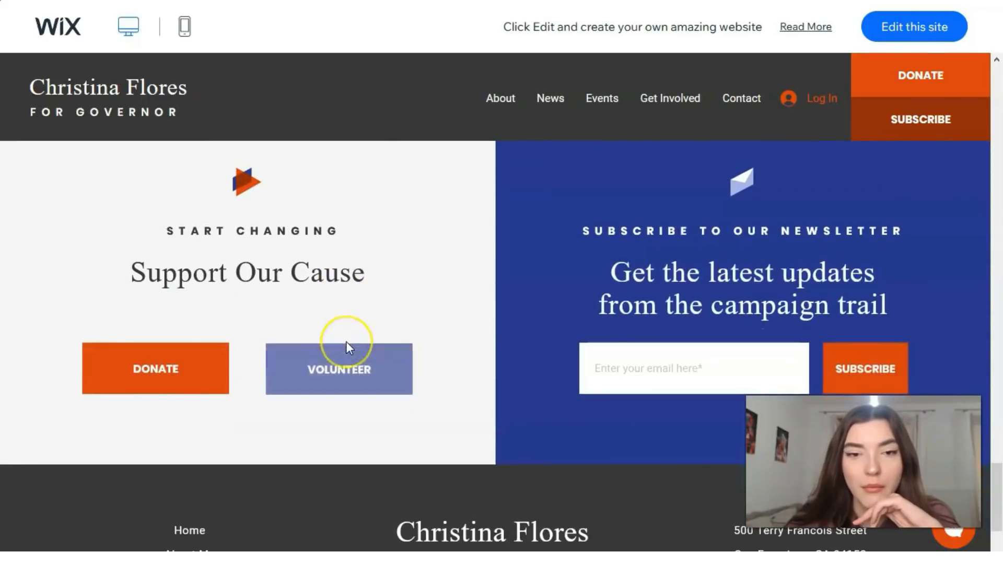
{"action": "scroll", "coordinate": [347, 342], "scroll_direction": "down", "scroll_amount": 3}
{"action": "scroll", "coordinate": [346, 345], "scroll_direction": "up", "scroll_amount": 15}
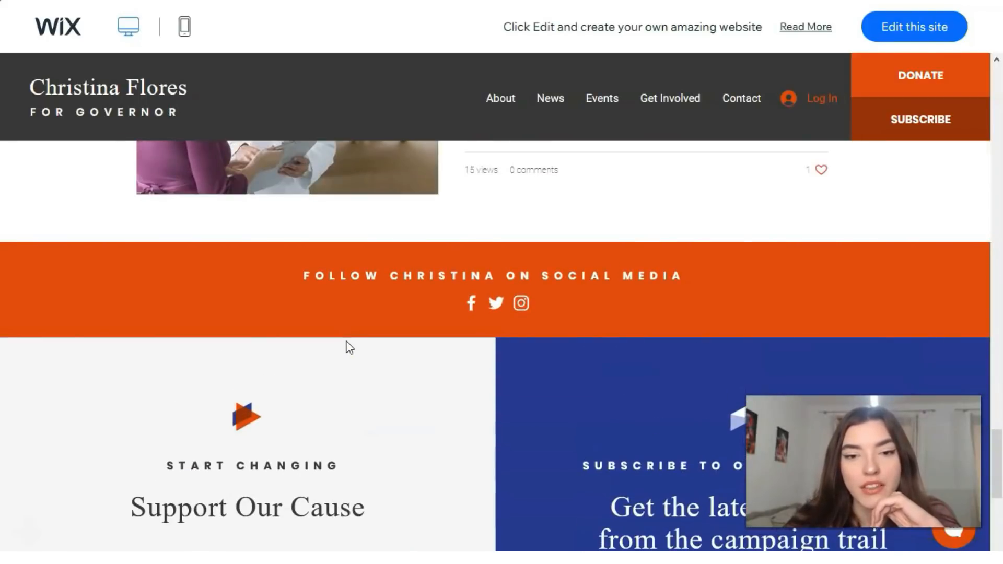
{"action": "scroll", "coordinate": [350, 346], "scroll_direction": "up", "scroll_amount": 8}
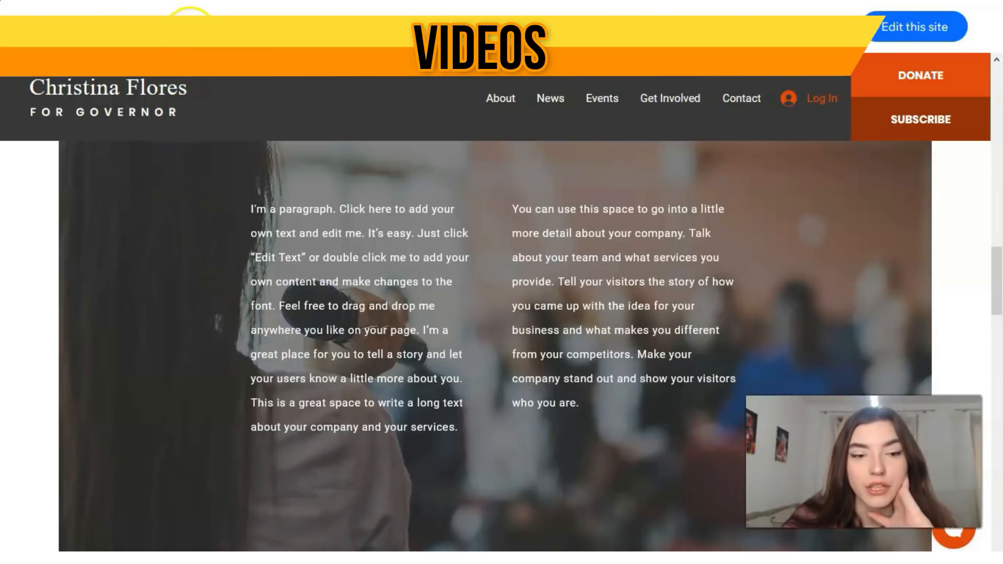
- Switch the Political Candidate demo to the mobile view and look at its layout
{"action": "left_click", "coordinate": [184, 26]}
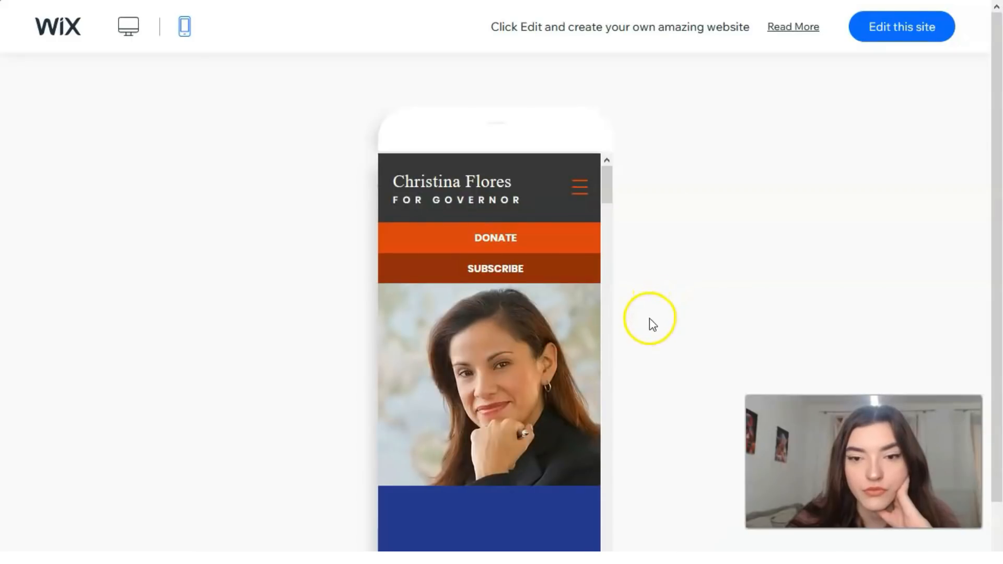
{"action": "scroll", "coordinate": [650, 320], "scroll_direction": "down", "scroll_amount": 1}
{"action": "mouse_move", "coordinate": [602, 127]}
{"action": "left_mouse_down"}
{"action": "mouse_move", "coordinate": [593, 421]}
{"action": "mouse_move", "coordinate": [604, 481]}
{"action": "mouse_move", "coordinate": [622, 270]}
{"action": "mouse_move", "coordinate": [607, 110]}
{"action": "left_mouse_up"}
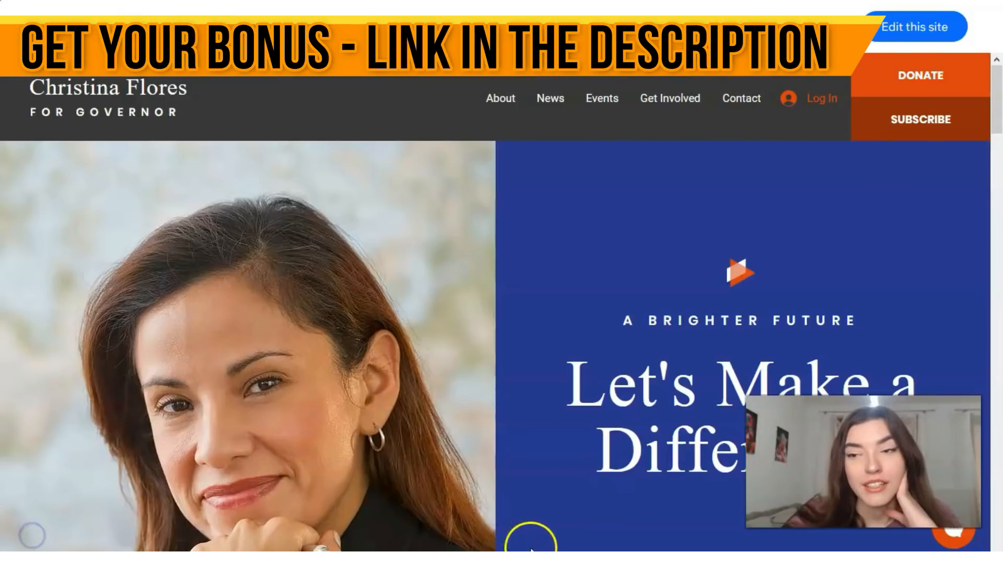
- Start editing a site based on the Political Candidate template and look over its home page in the editor
{"action": "left_click", "coordinate": [896, 27]}
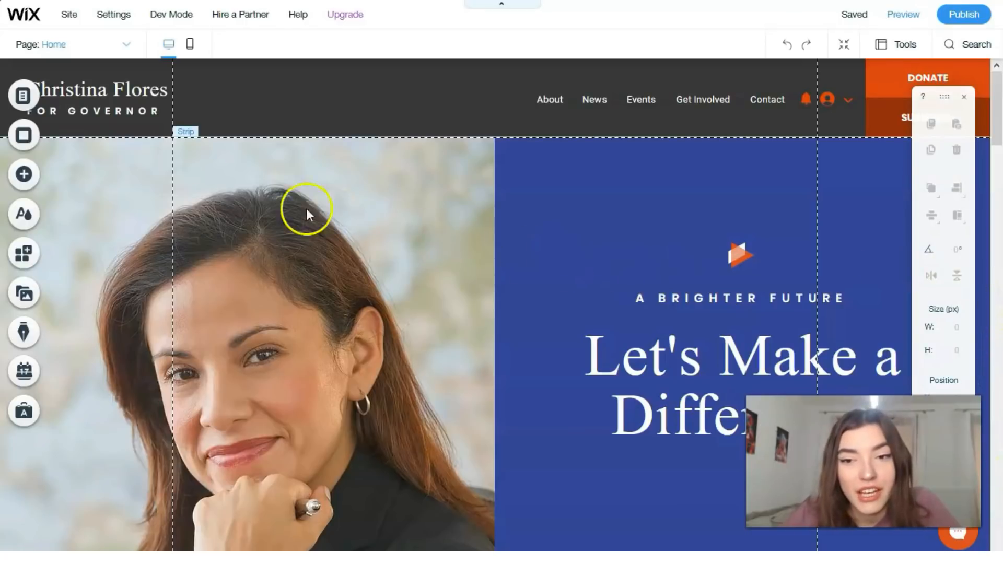
{"action": "scroll", "coordinate": [249, 225], "scroll_direction": "down", "scroll_amount": 6}
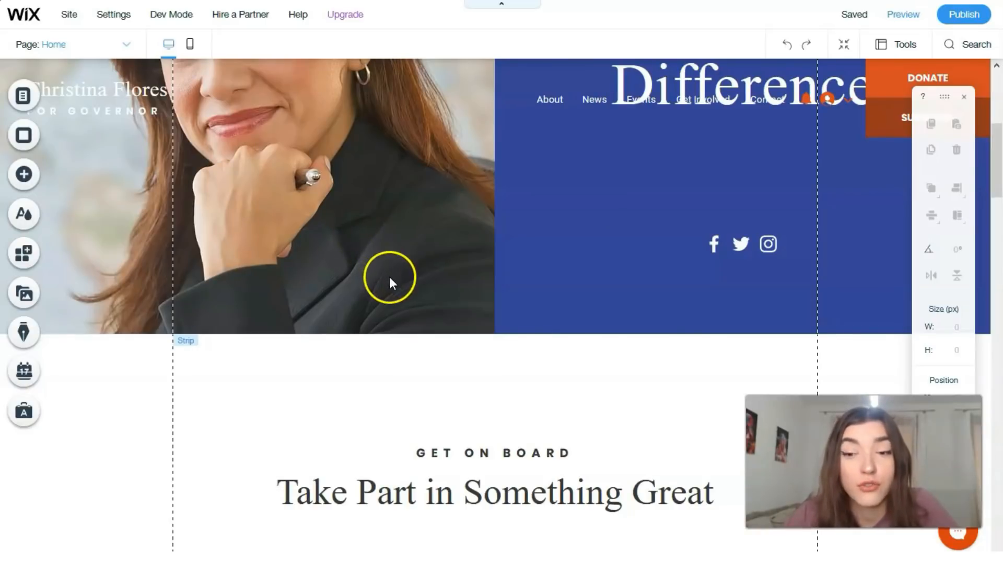
{"action": "scroll", "coordinate": [390, 277], "scroll_direction": "down", "scroll_amount": 1}
{"action": "scroll", "coordinate": [396, 284], "scroll_direction": "down", "scroll_amount": 1}
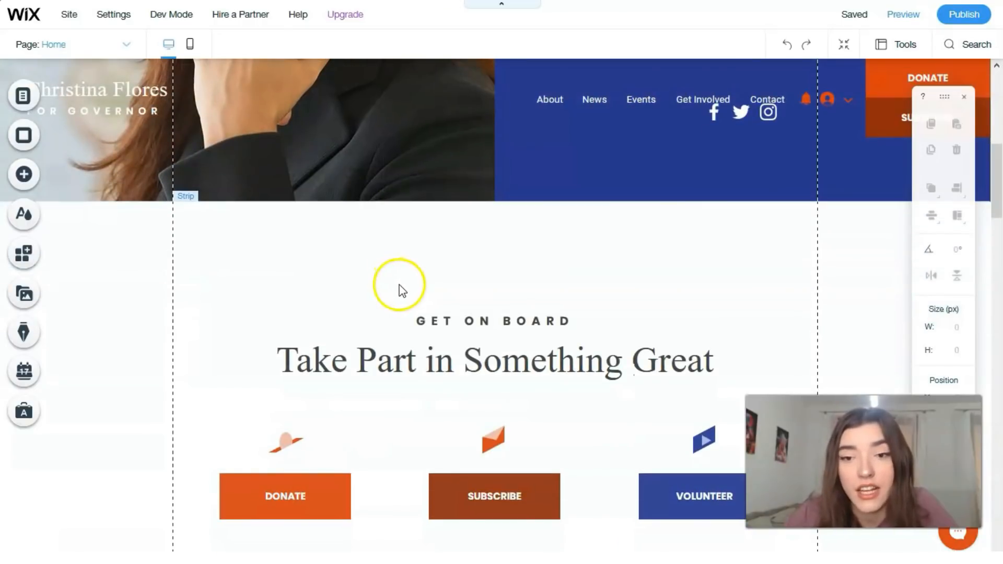
{"action": "scroll", "coordinate": [400, 287], "scroll_direction": "down", "scroll_amount": 3}
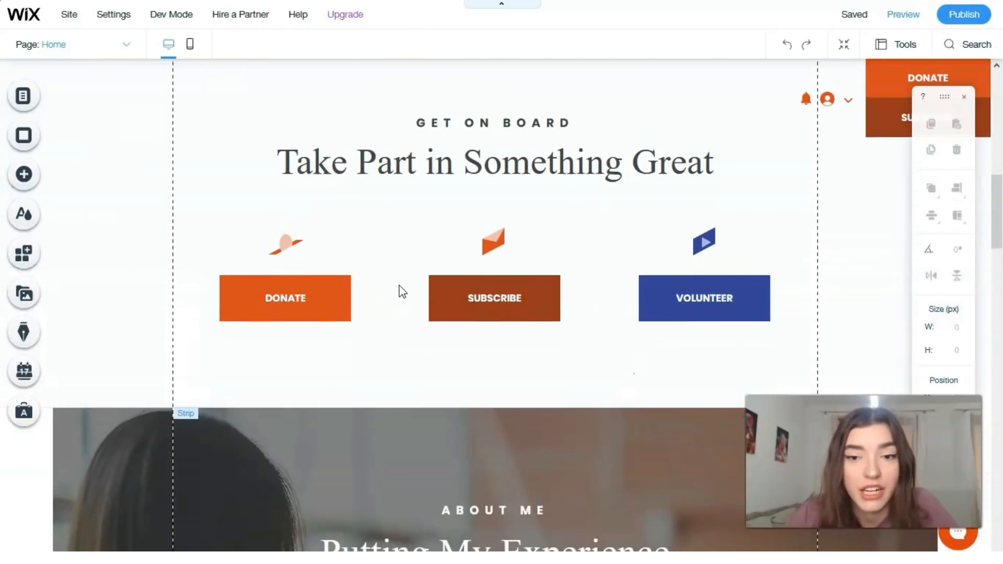
{"action": "scroll", "coordinate": [402, 291], "scroll_direction": "down", "scroll_amount": 1}
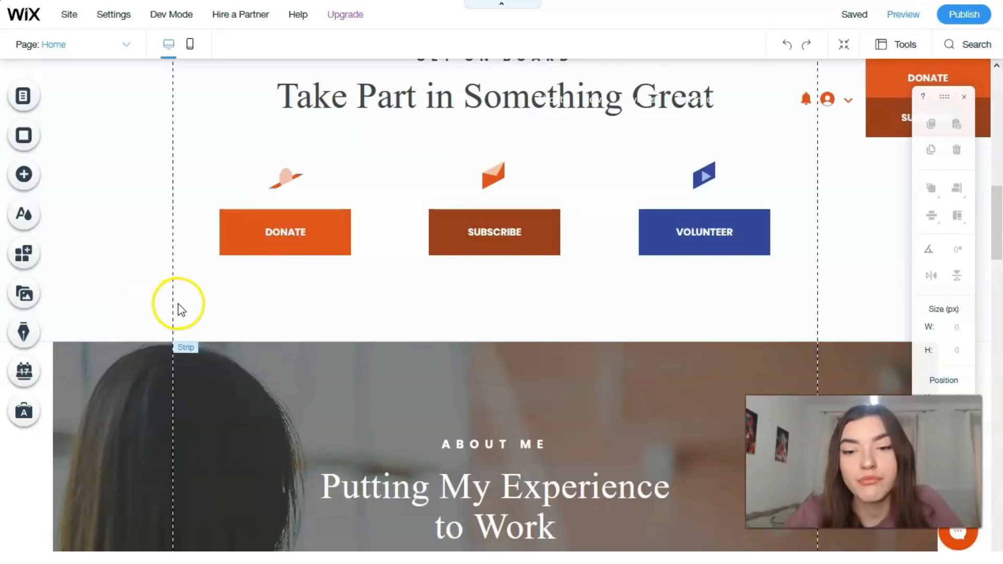
{"action": "scroll", "coordinate": [187, 309], "scroll_direction": "up", "scroll_amount": 6}
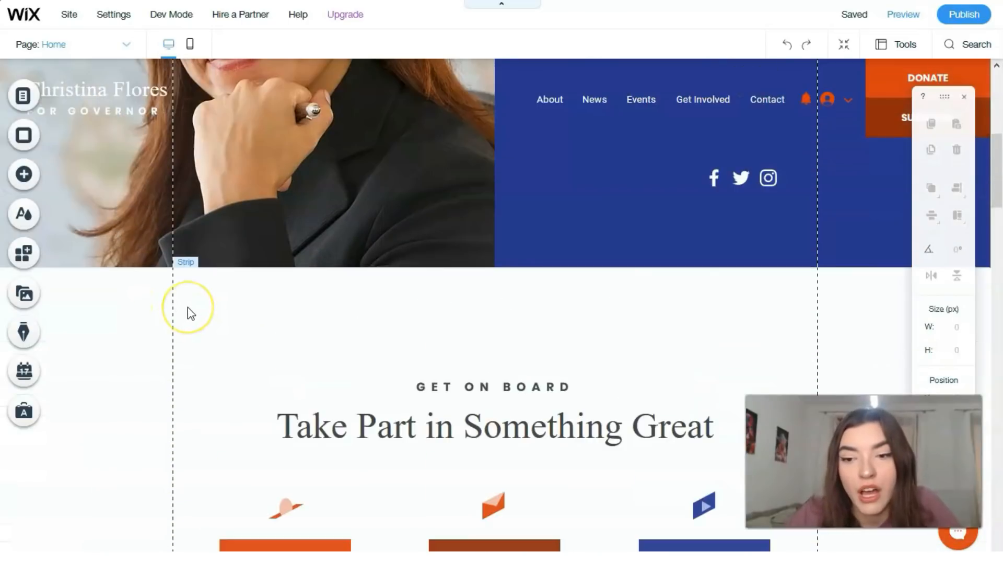
{"action": "scroll", "coordinate": [187, 316], "scroll_direction": "up", "scroll_amount": 7}
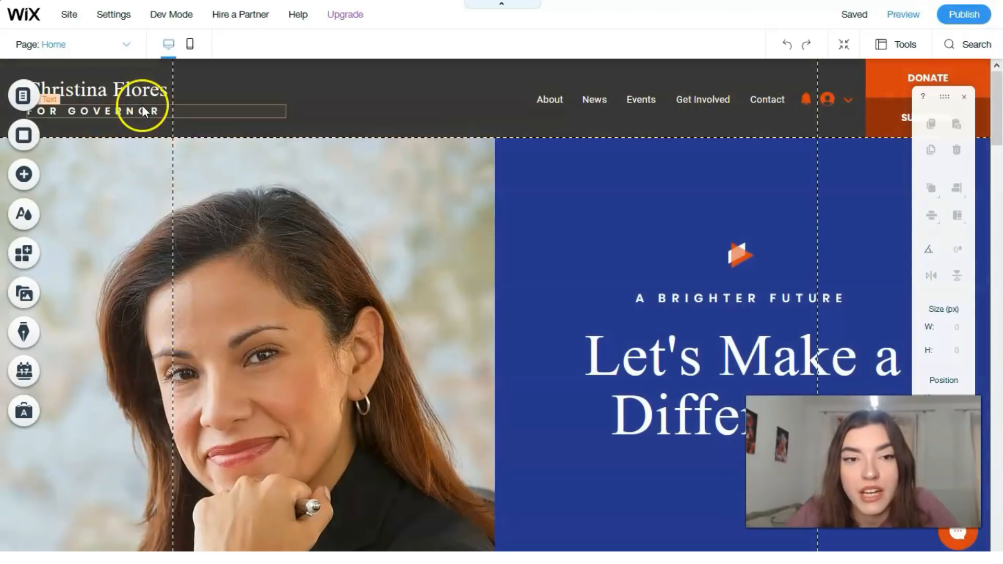
- Apply the Heading 5 text theme to the "FOR GOVERNOR" line in the header
{"action": "double_click", "coordinate": [142, 106]}
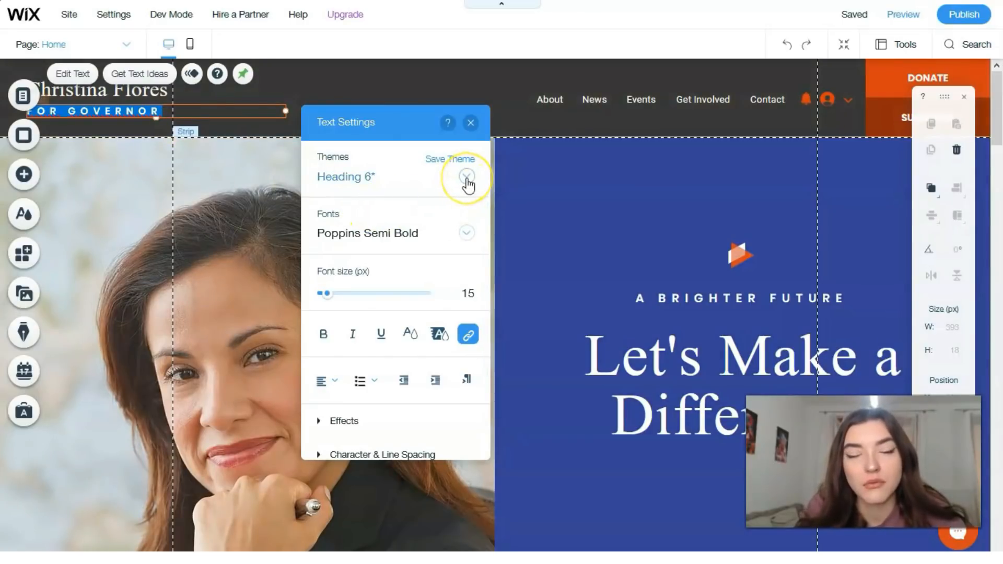
{"action": "left_click", "coordinate": [466, 180]}
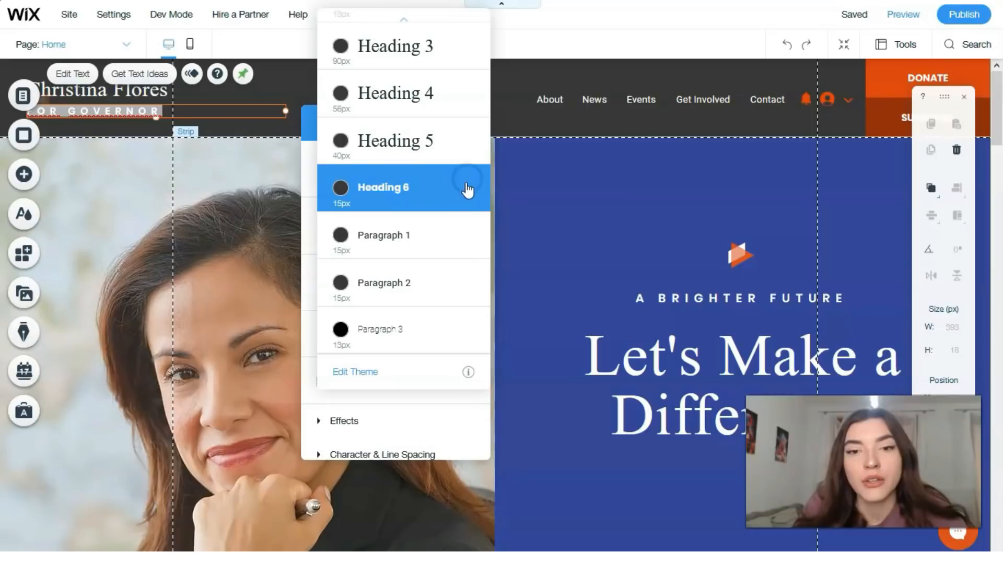
{"action": "left_click", "coordinate": [403, 142]}
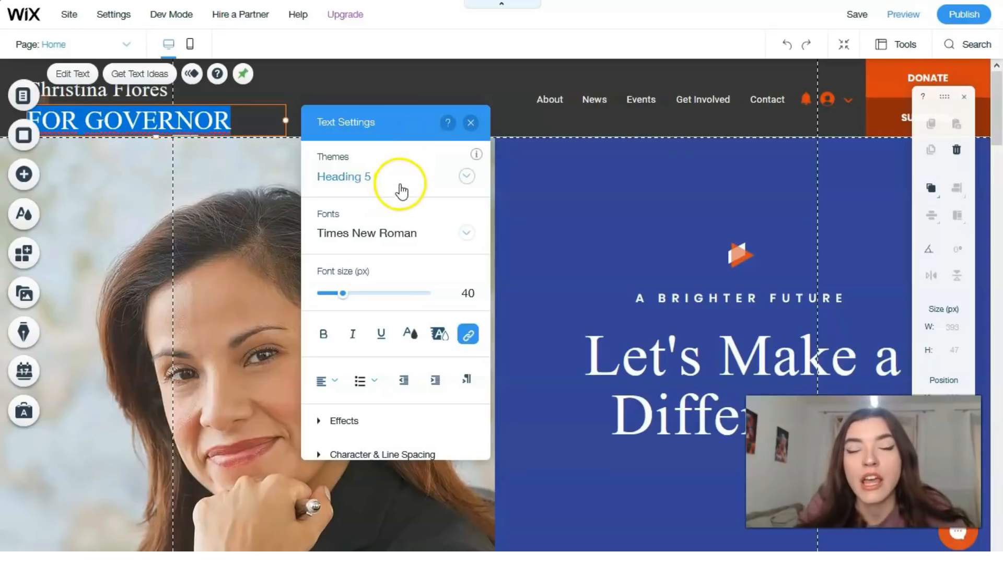
- Reduce the font size of the "FOR GOVERNOR" header text to 27 px
{"action": "left_click", "coordinate": [340, 293]}
{"action": "left_click_drag", "start_coordinate": [342, 296], "coordinate": [336, 296]}
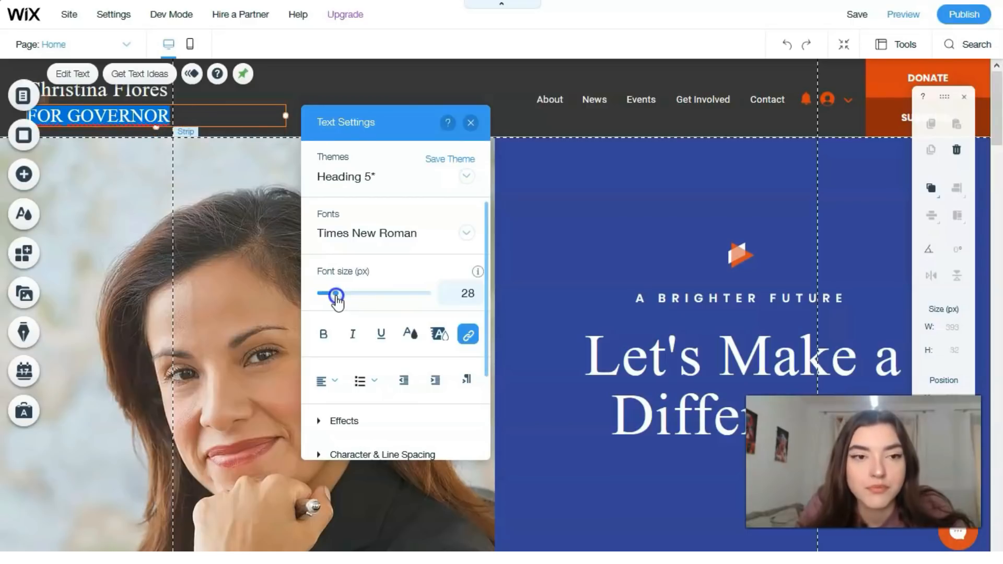
{"action": "left_click_drag", "start_coordinate": [334, 293], "coordinate": [333, 294]}
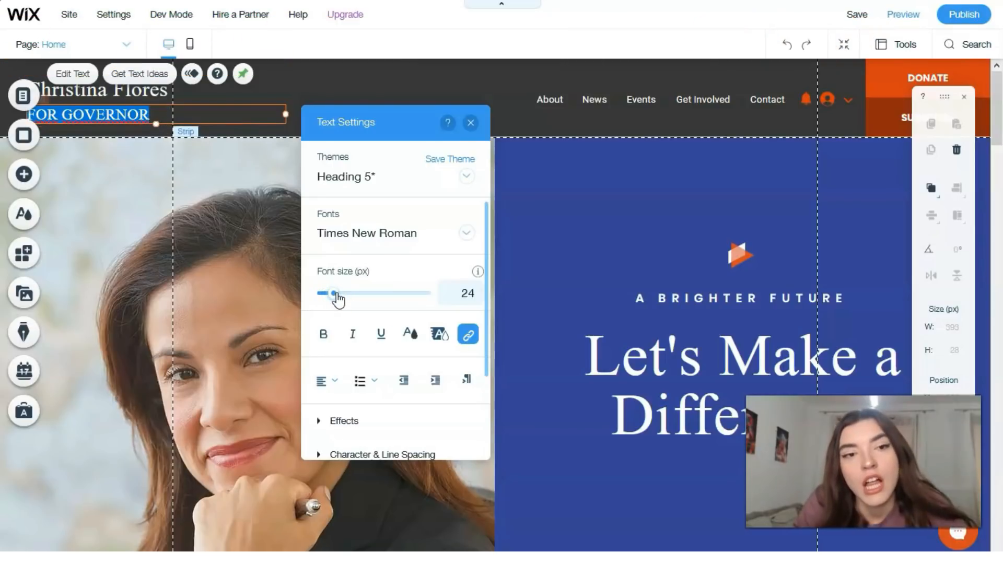
{"action": "left_click", "coordinate": [337, 294]}
{"action": "left_click_drag", "start_coordinate": [338, 295], "coordinate": [335, 296]}
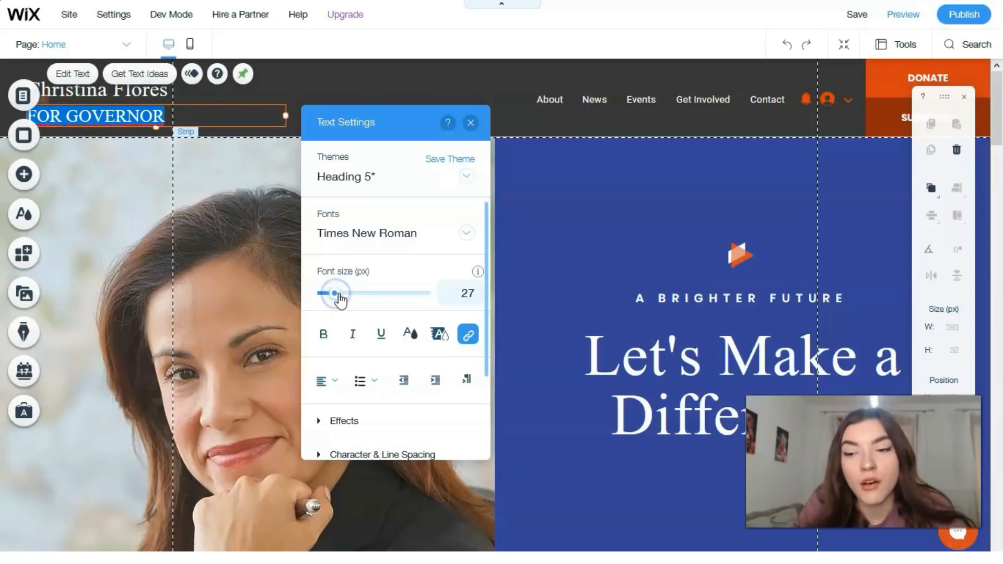
{"action": "left_click", "coordinate": [356, 301]}
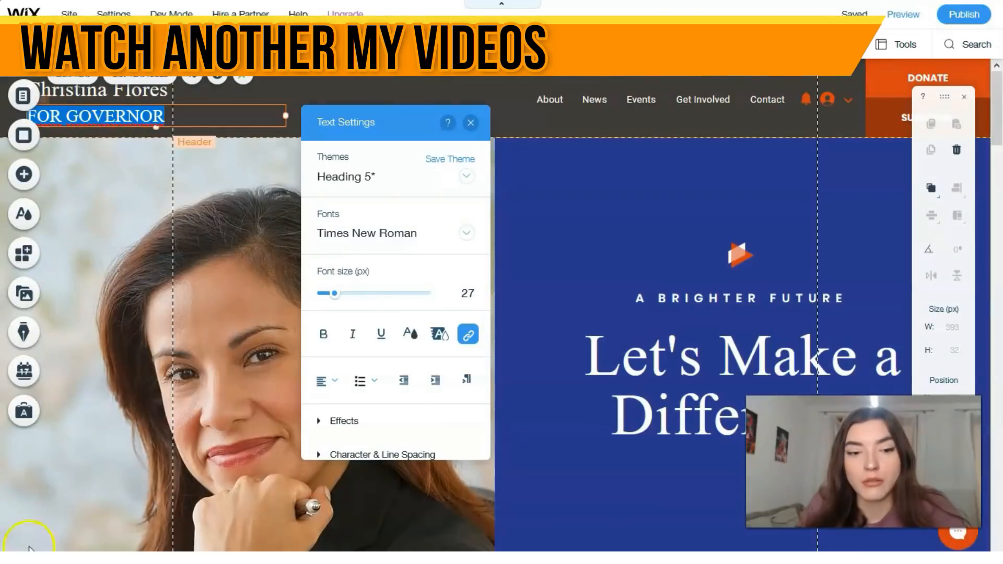
{"action": "left_click", "coordinate": [35, 529]}
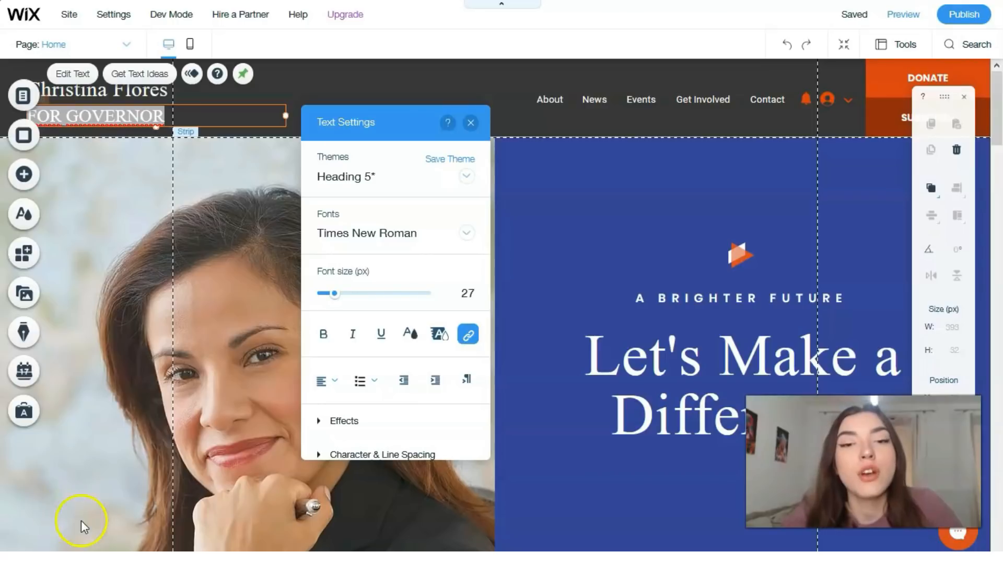
- Colour the "FOR GOVERNOR" header text with the site's orange #D84010 and close the text settings
{"action": "left_click", "coordinate": [410, 337]}
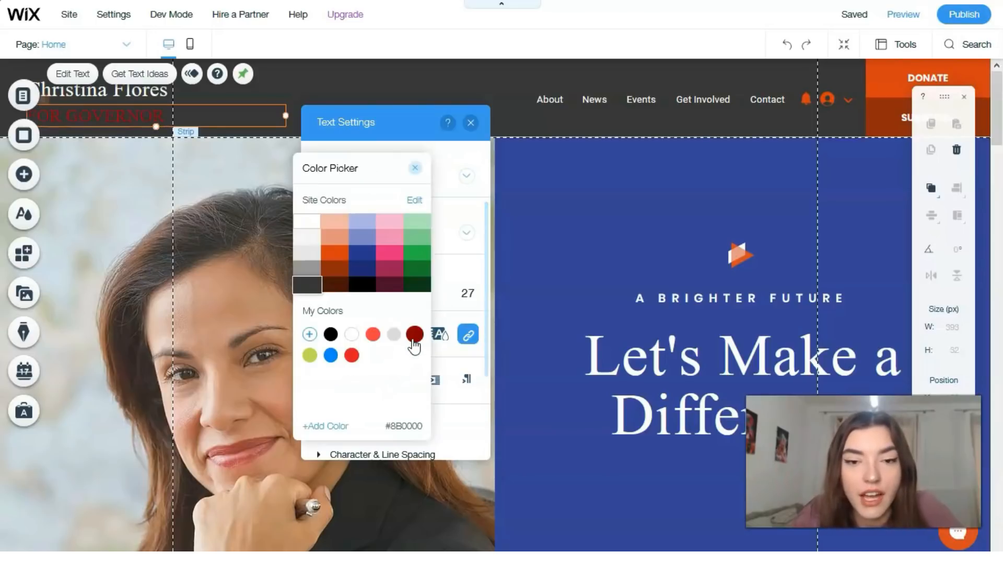
{"action": "left_click", "coordinate": [341, 253]}
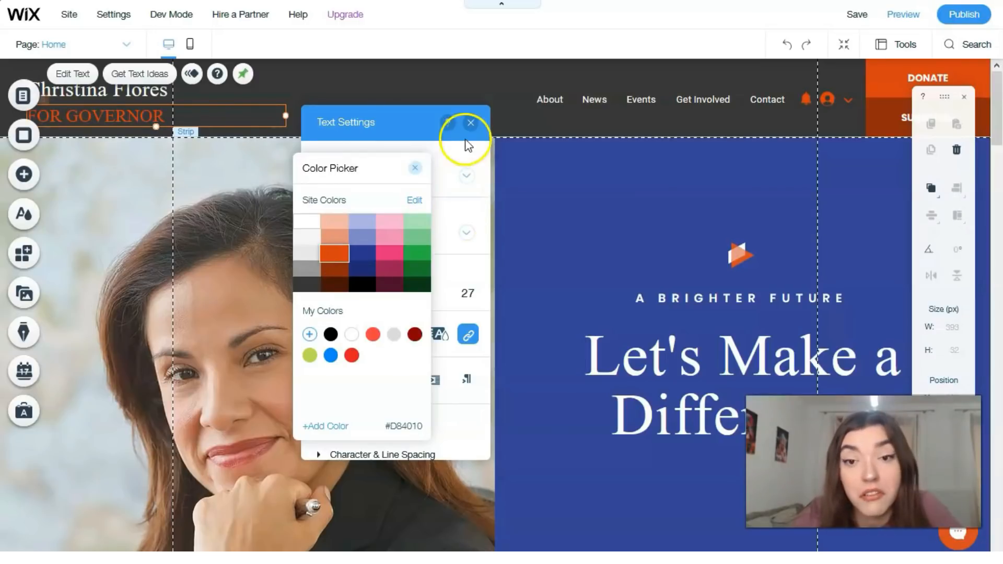
{"action": "left_click", "coordinate": [472, 125]}
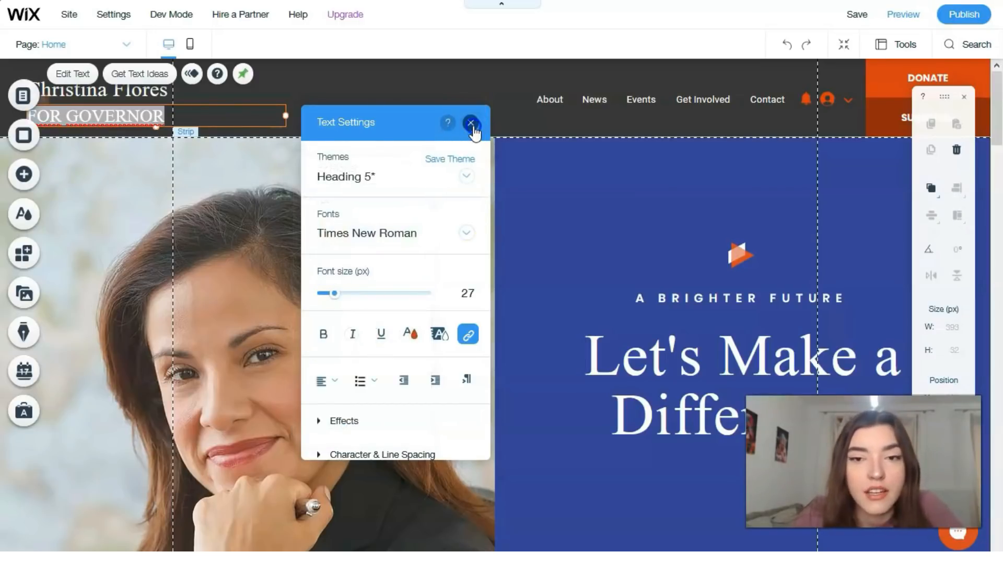
{"action": "left_click", "coordinate": [471, 124]}
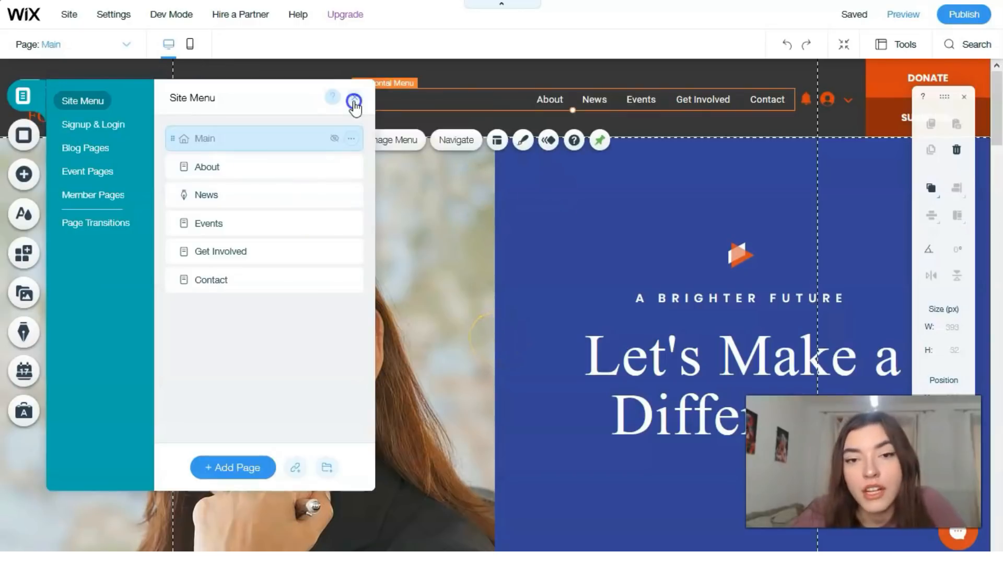
- Open the list of site pages from the header's horizontal menu
{"action": "left_click", "coordinate": [353, 101]}
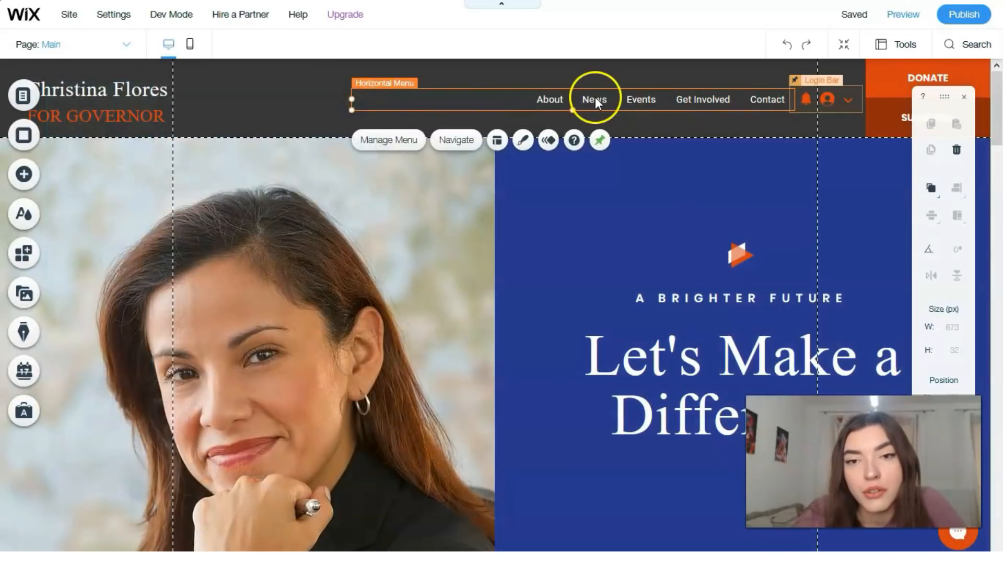
{"action": "double_click", "coordinate": [596, 98]}
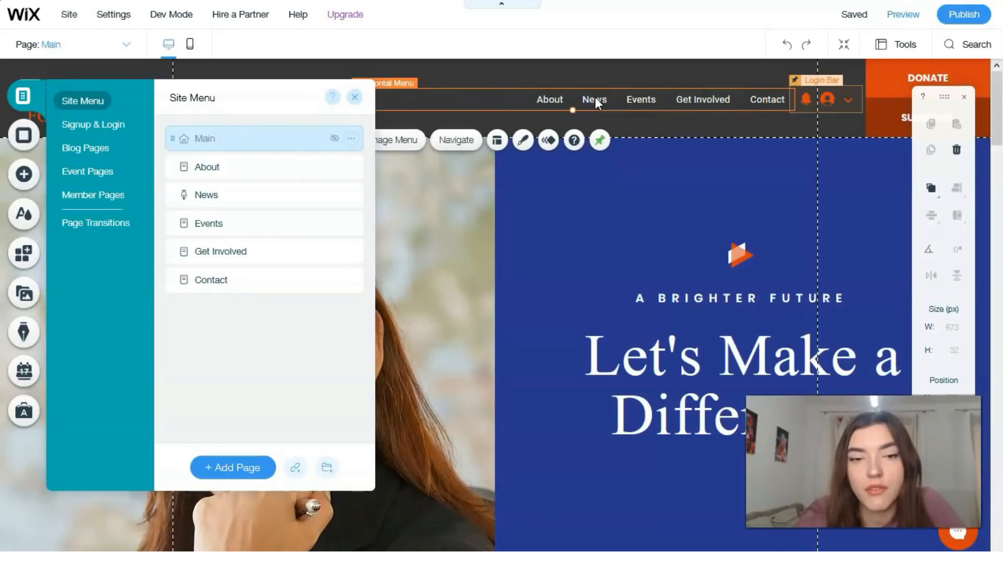
{"action": "left_click_drag", "start_coordinate": [251, 193], "coordinate": [212, 201]}
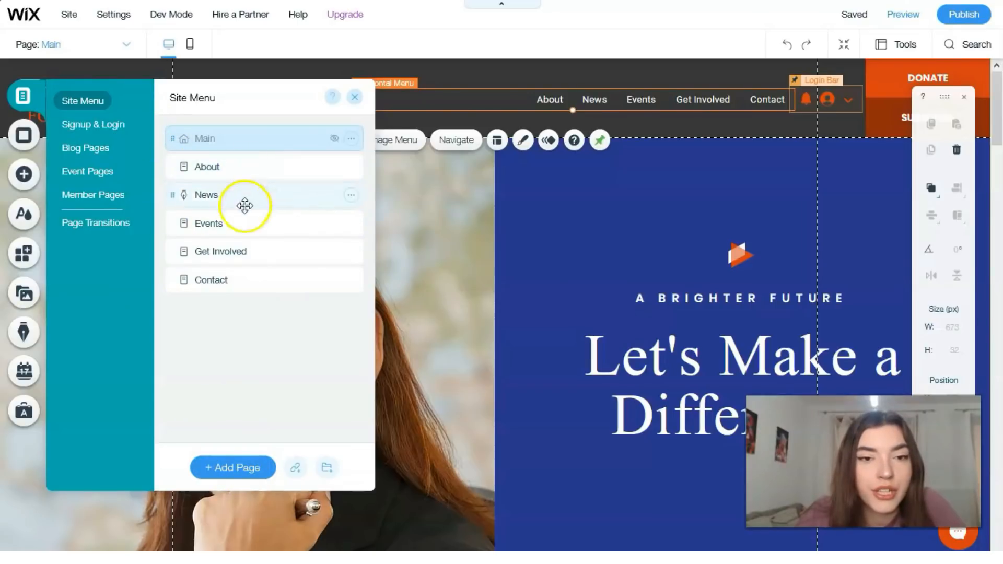
- Rename the About page to "Me" in the site menu and close the page list
{"action": "double_click", "coordinate": [252, 166]}
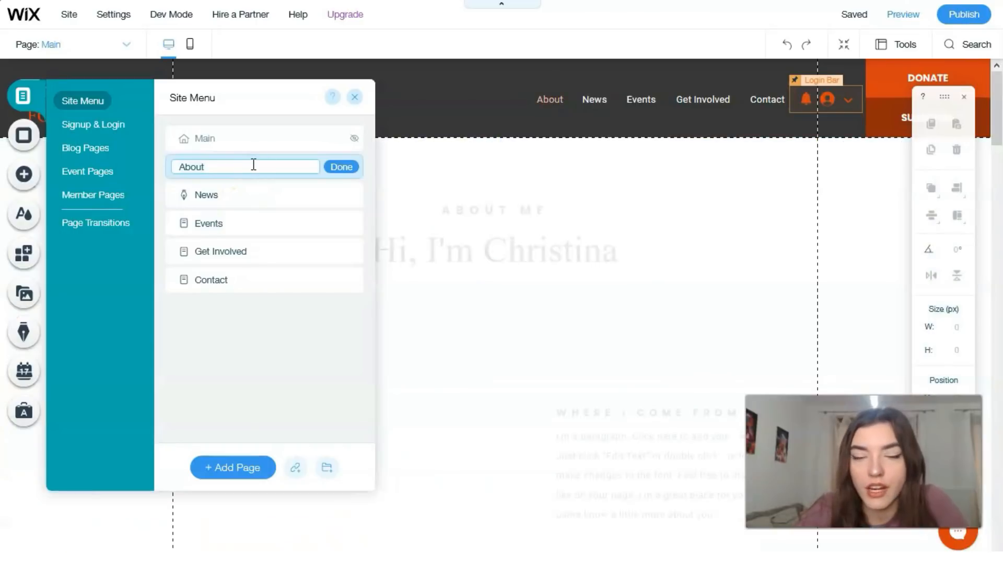
{"action": "key", "text": "BackSpace"}
{"action": "key", "text": "BackSpace"}
{"action": "key", "text": "BackSpace"}
{"action": "key", "text": "BackSpace"}
{"action": "key", "text": "BackSpace"}
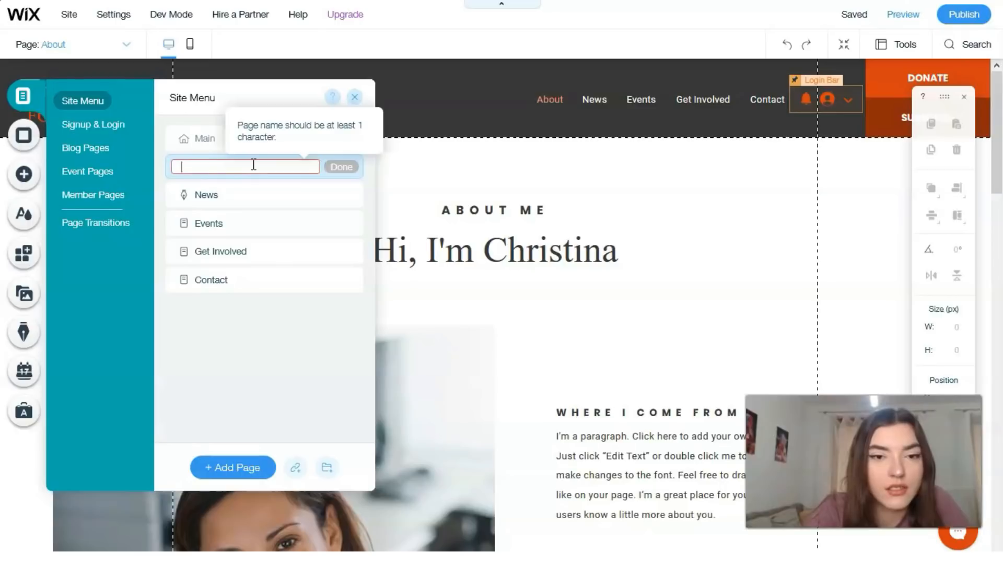
{"action": "type", "text": "Me"}
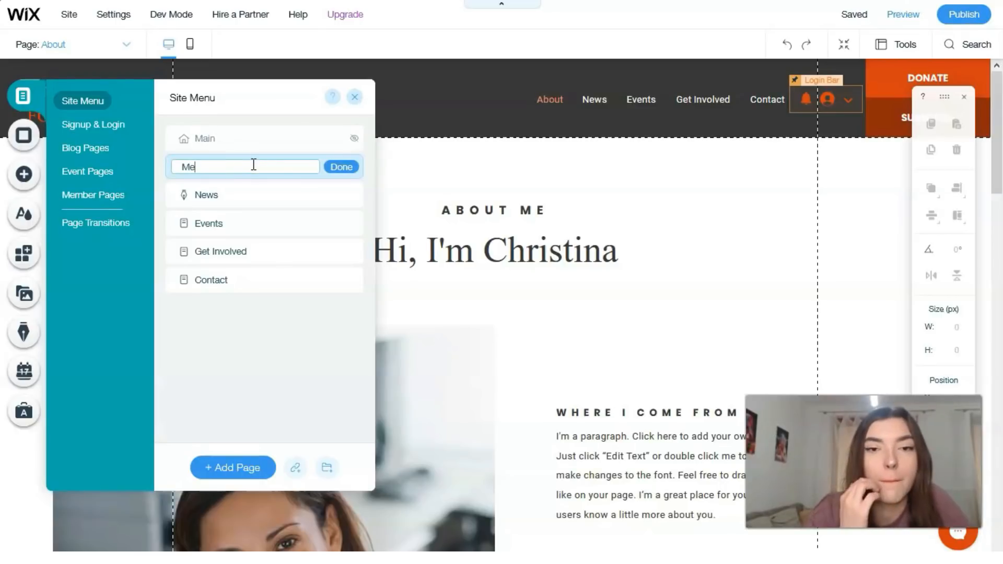
{"action": "left_click", "coordinate": [335, 168]}
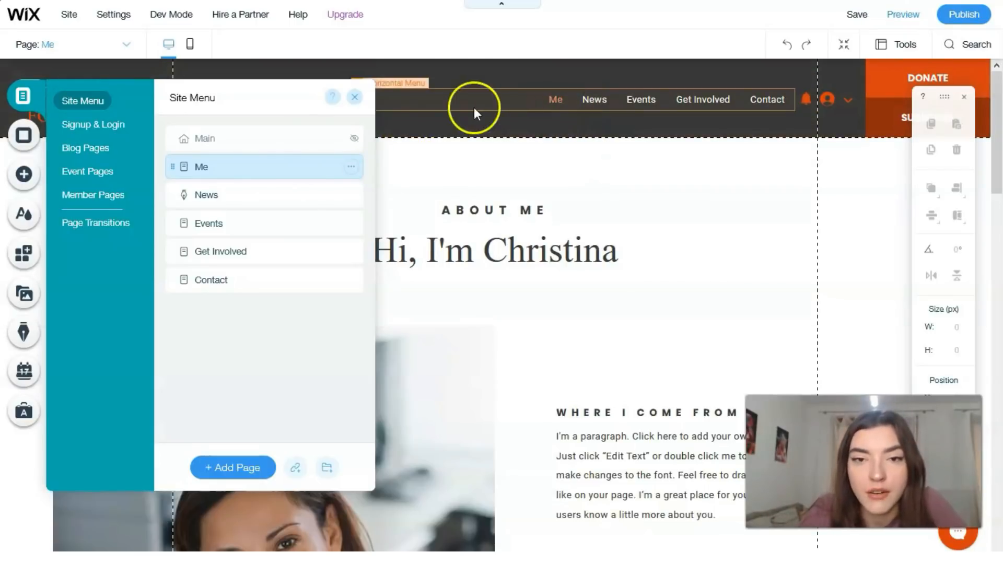
{"action": "left_click", "coordinate": [357, 99]}
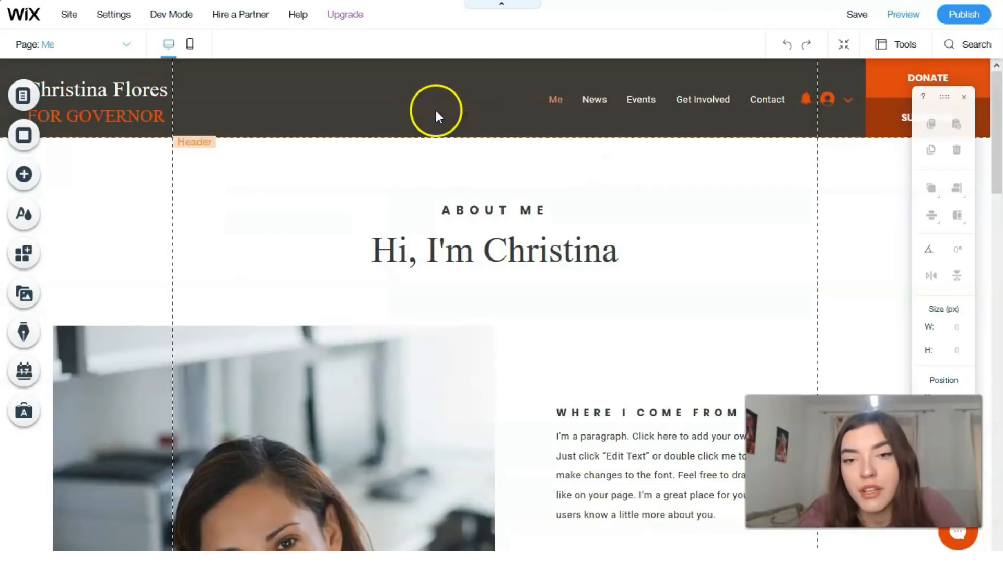
- Try several preset designs on the header's horizontal menu and apply the grey serif one framed by thin lines above and below
{"action": "double_click", "coordinate": [546, 95]}
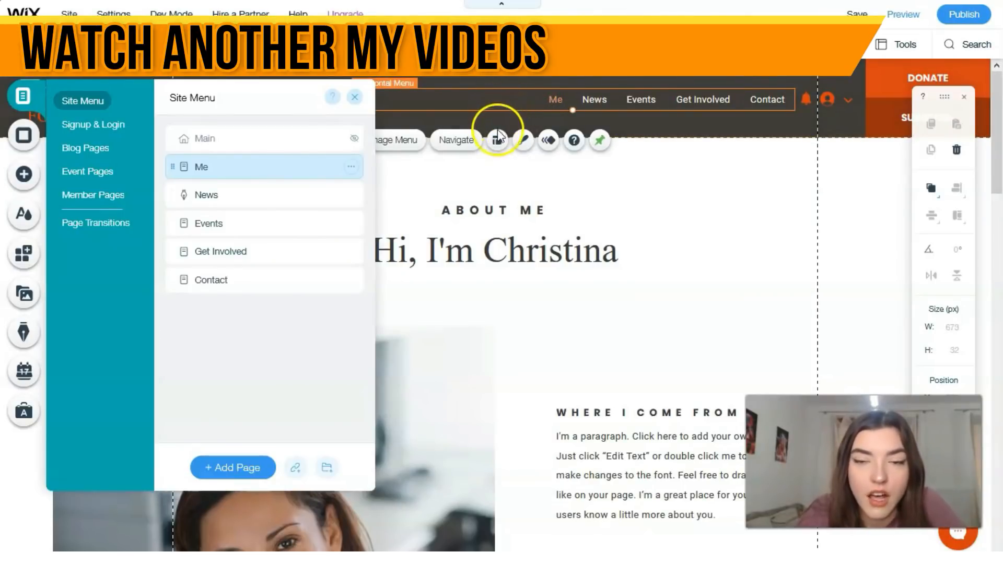
{"action": "left_click", "coordinate": [525, 138]}
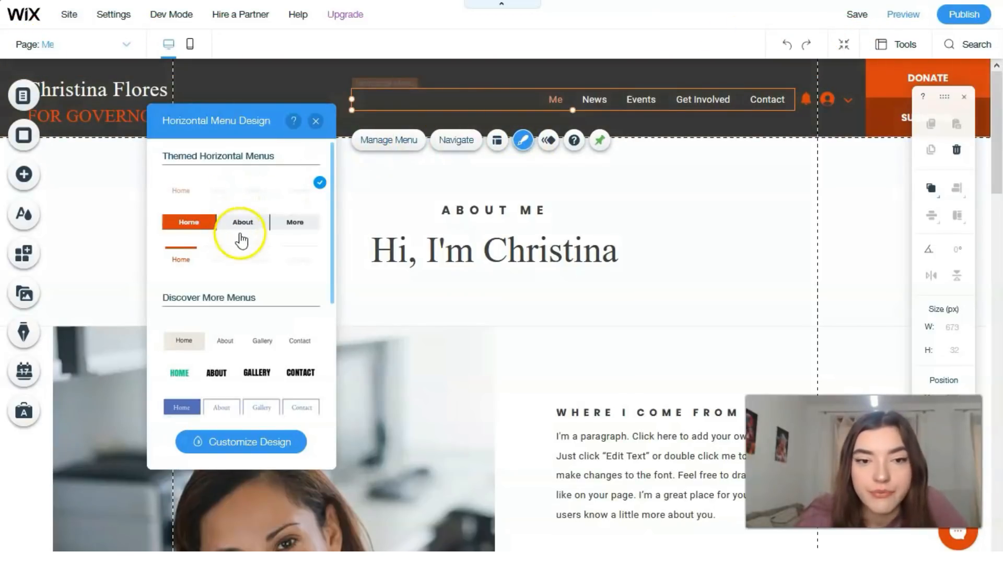
{"action": "scroll", "coordinate": [241, 251], "scroll_direction": "down", "scroll_amount": 3}
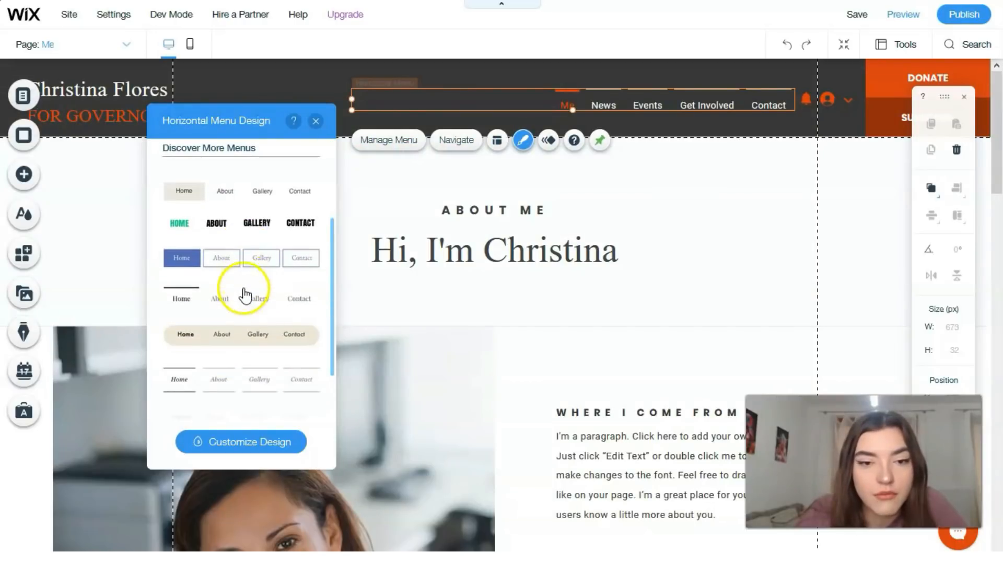
{"action": "left_click", "coordinate": [243, 298]}
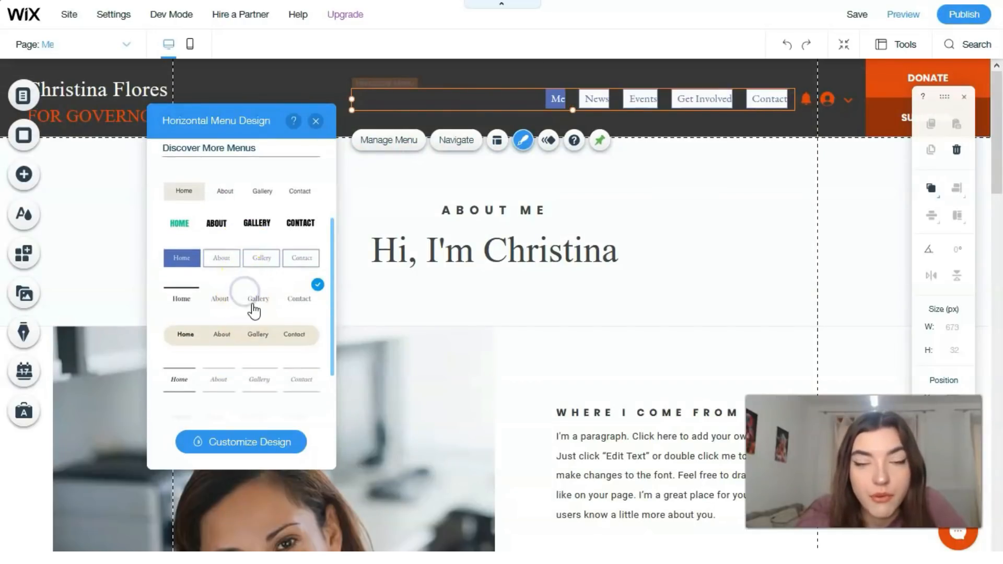
{"action": "left_click", "coordinate": [246, 336]}
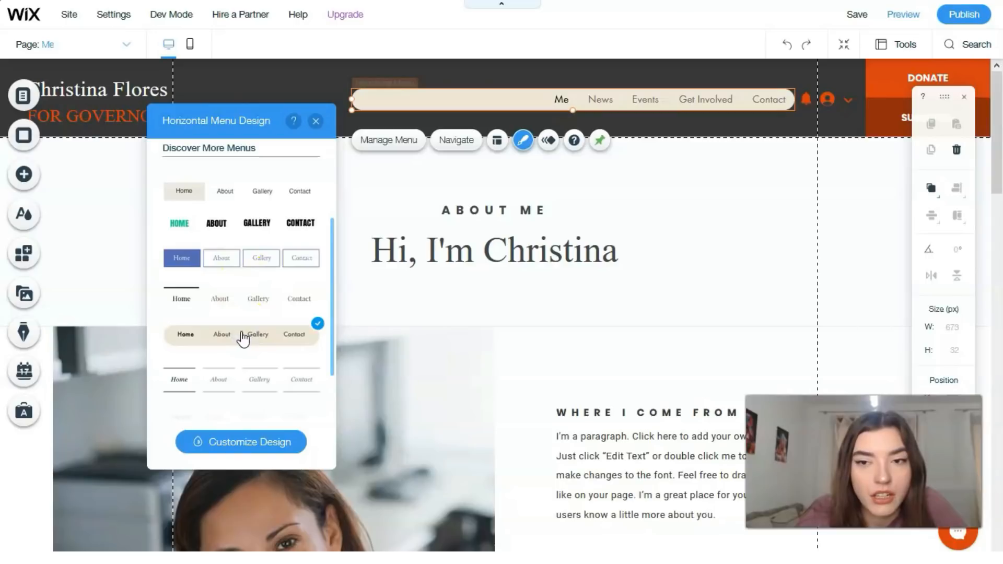
{"action": "scroll", "coordinate": [243, 340], "scroll_direction": "down", "scroll_amount": 3}
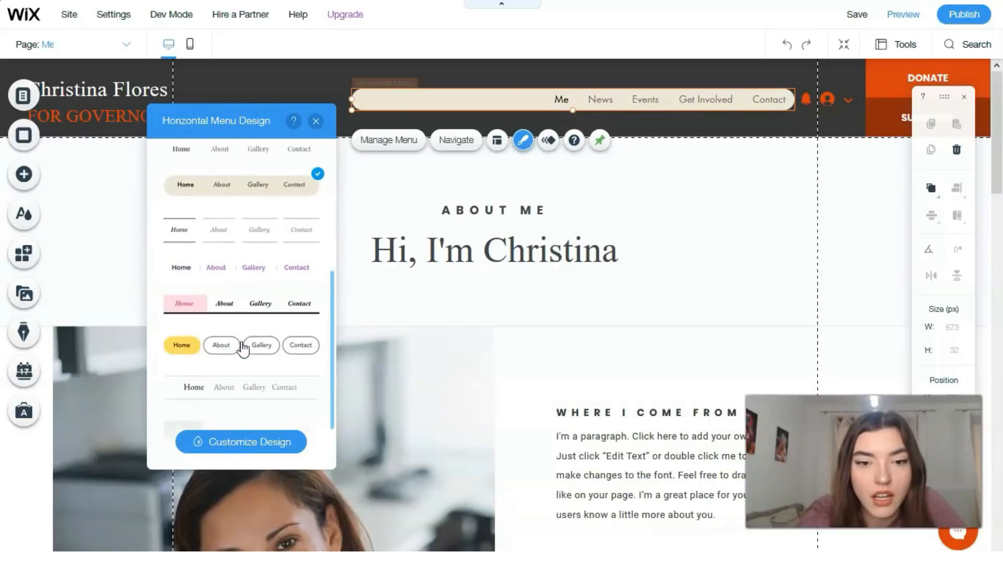
{"action": "left_click", "coordinate": [241, 308]}
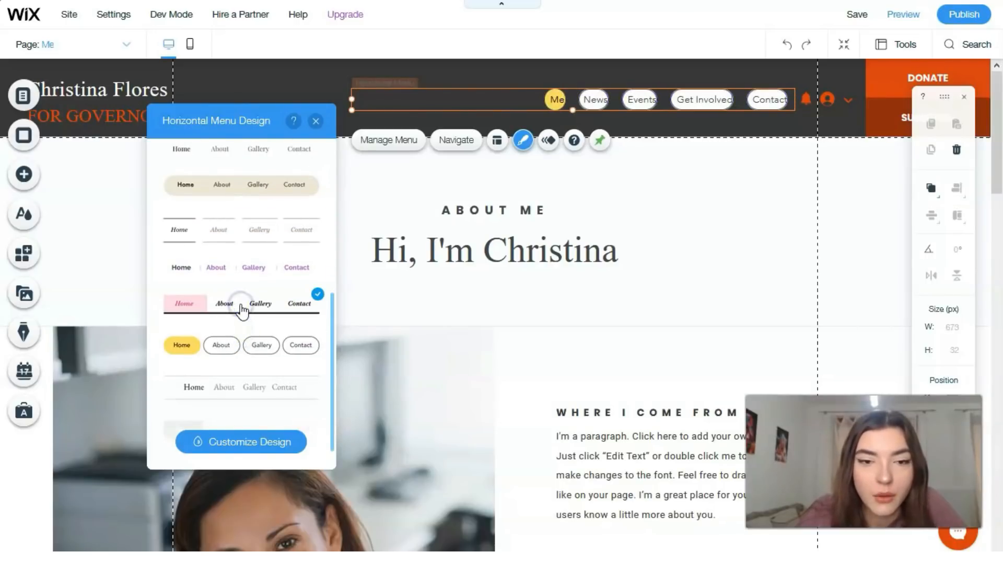
{"action": "scroll", "coordinate": [242, 310], "scroll_direction": "down", "scroll_amount": 1}
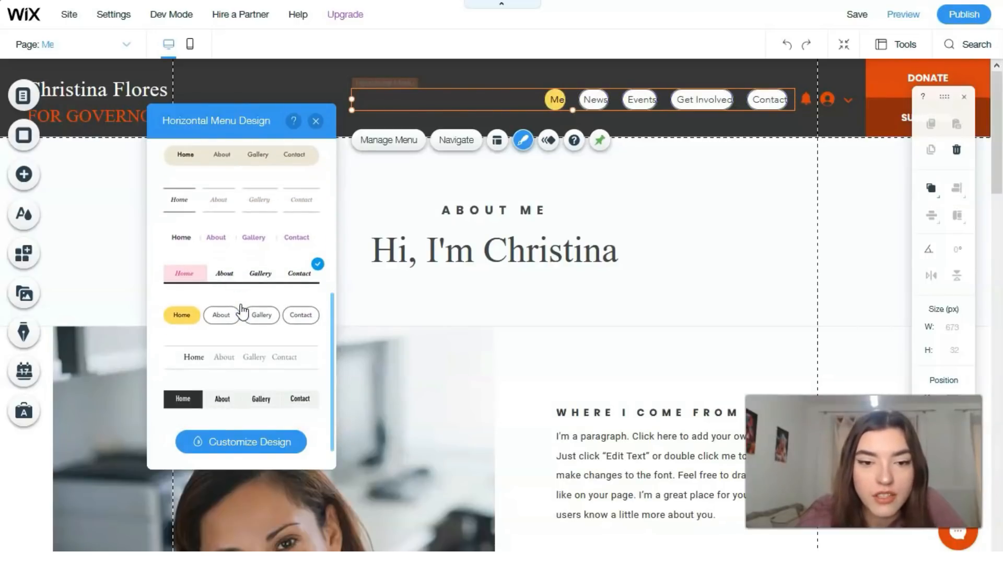
{"action": "left_click", "coordinate": [249, 362]}
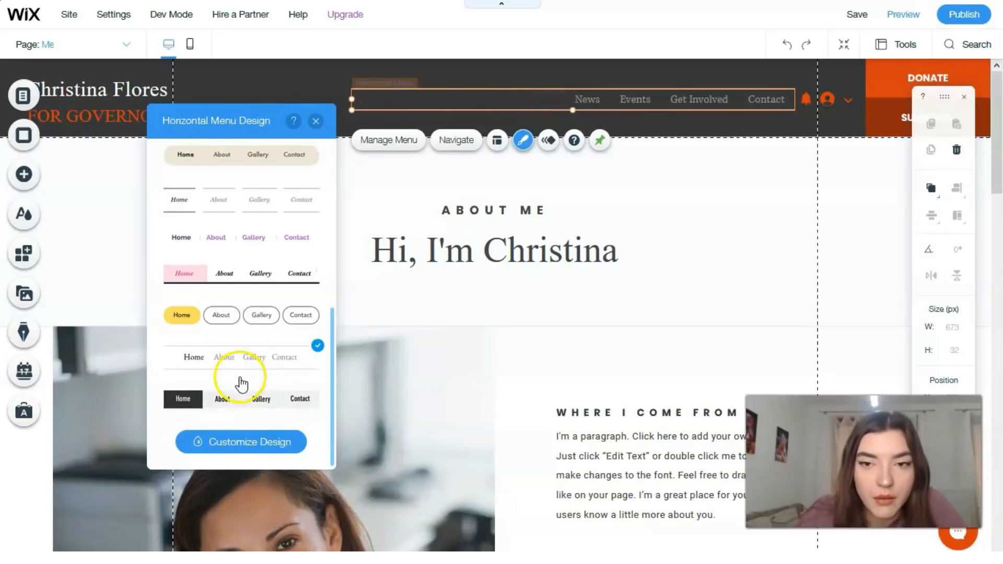
{"action": "left_click", "coordinate": [315, 121]}
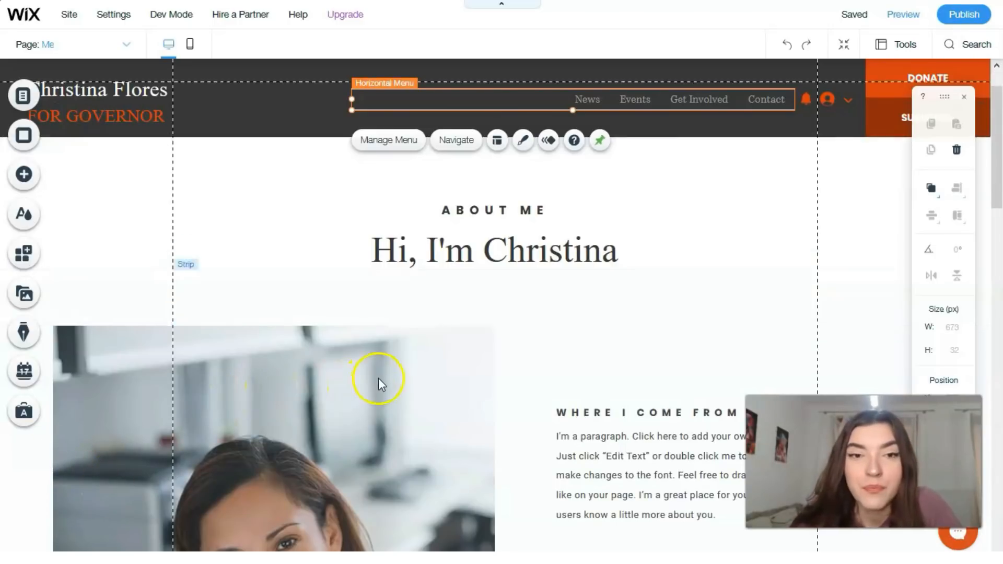
- Delete the photo column from the two-column strip on the Me page
{"action": "scroll", "coordinate": [378, 378], "scroll_direction": "down", "scroll_amount": 5}
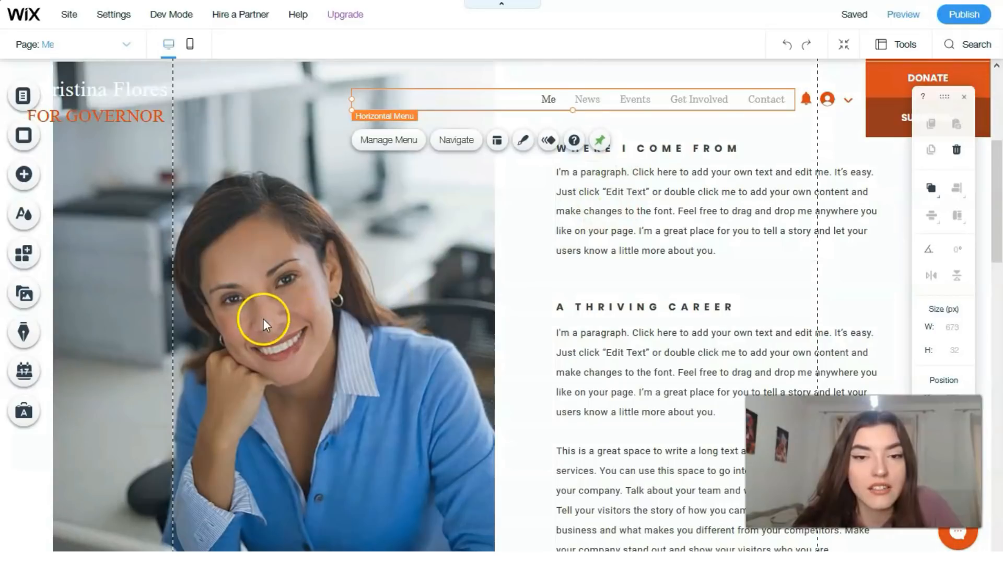
{"action": "left_click", "coordinate": [266, 310]}
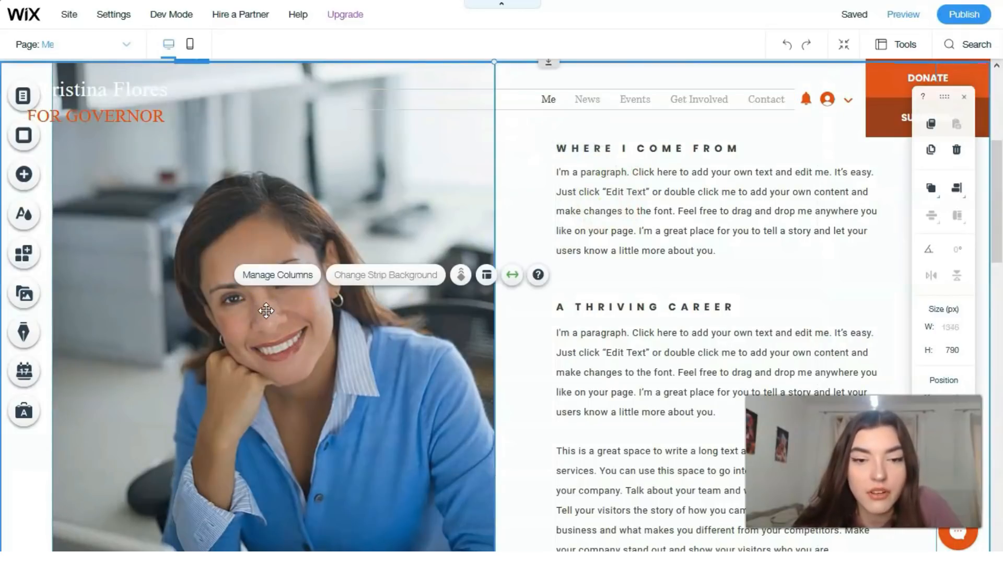
{"action": "double_click", "coordinate": [265, 311]}
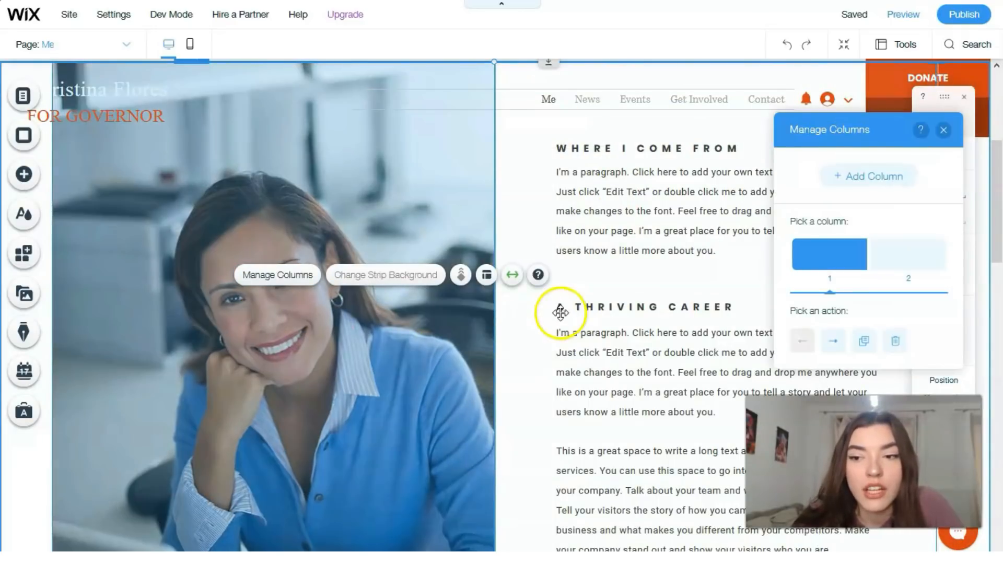
{"action": "left_click_drag", "start_coordinate": [882, 130], "coordinate": [603, 142]}
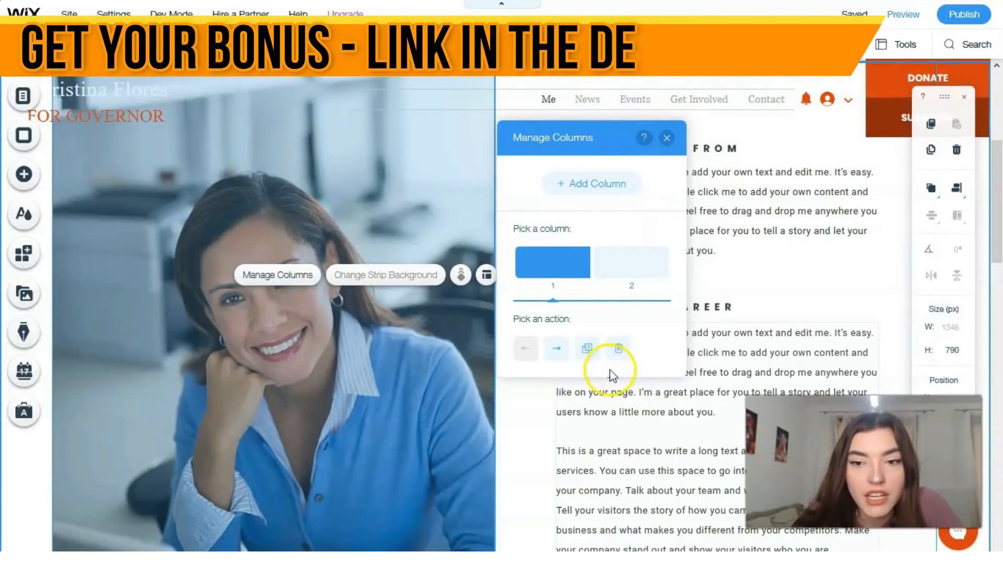
{"action": "left_click", "coordinate": [617, 356]}
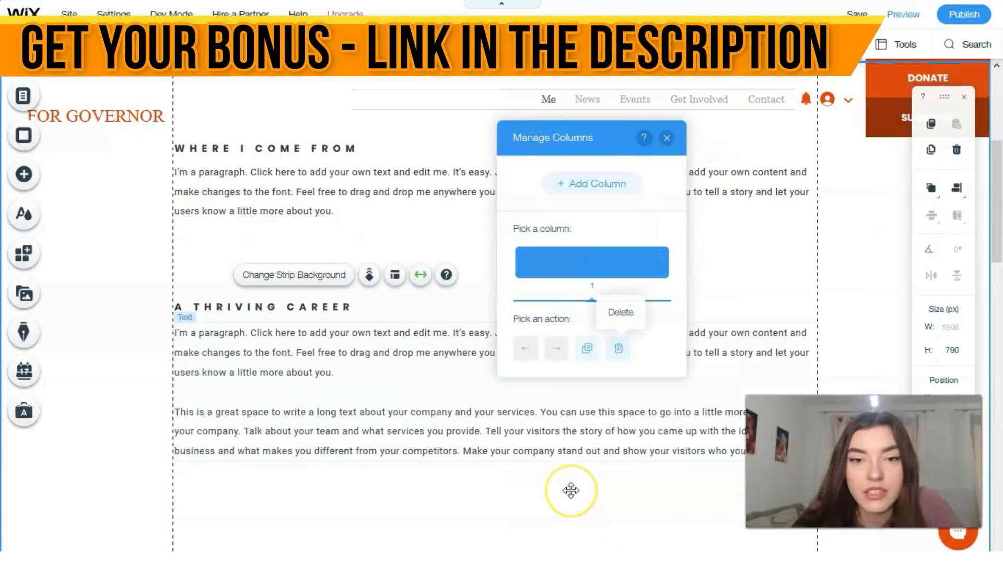
{"action": "left_click", "coordinate": [571, 491]}
- Try a 111 px margin on the text strip, limit its stretch to the page width and shift its upper edge
{"action": "mouse_move", "coordinate": [174, 311]}
{"action": "left_mouse_down"}
{"action": "mouse_move", "coordinate": [204, 311]}
{"action": "mouse_move", "coordinate": [164, 317]}
{"action": "left_mouse_up"}
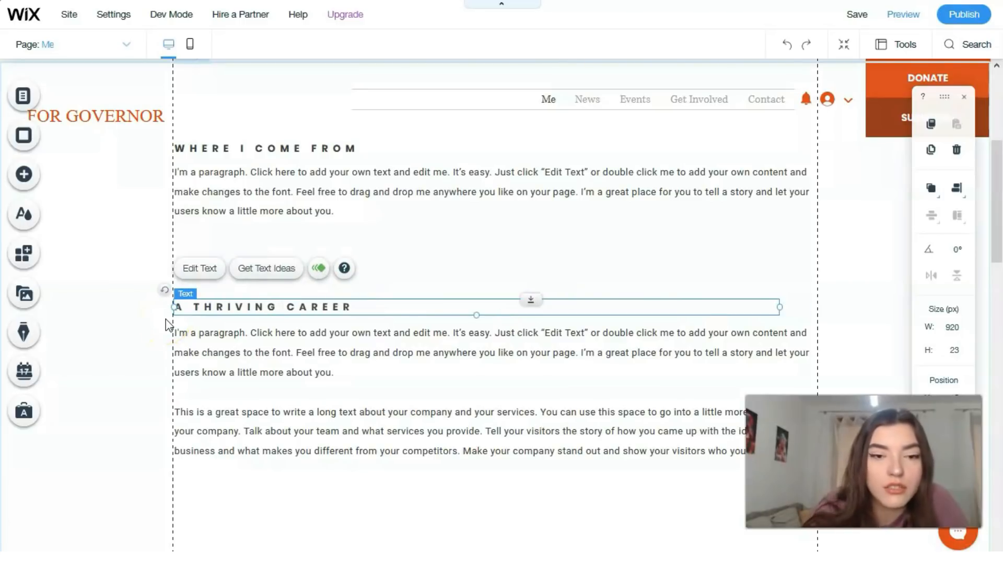
{"action": "left_click", "coordinate": [130, 345]}
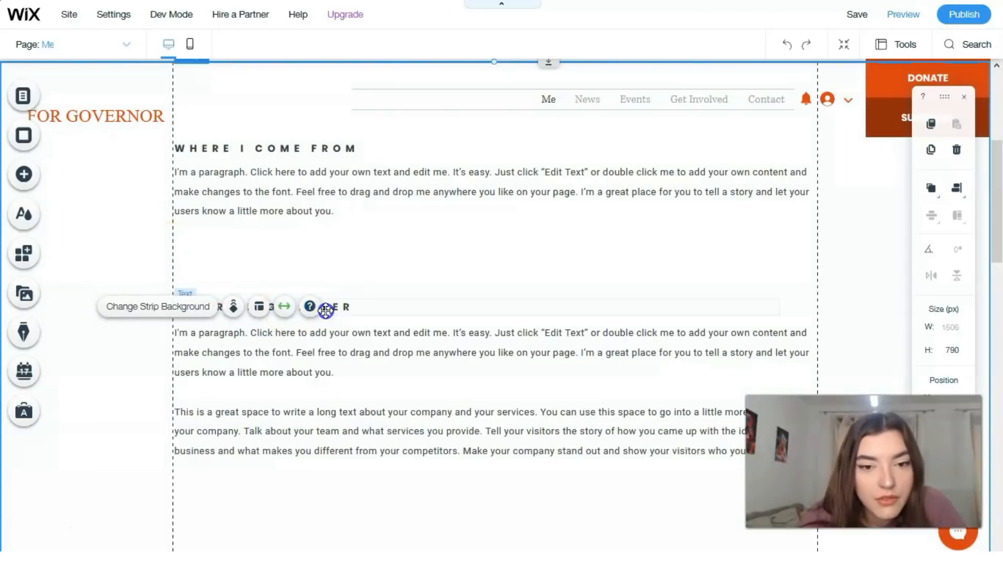
{"action": "left_click", "coordinate": [286, 308]}
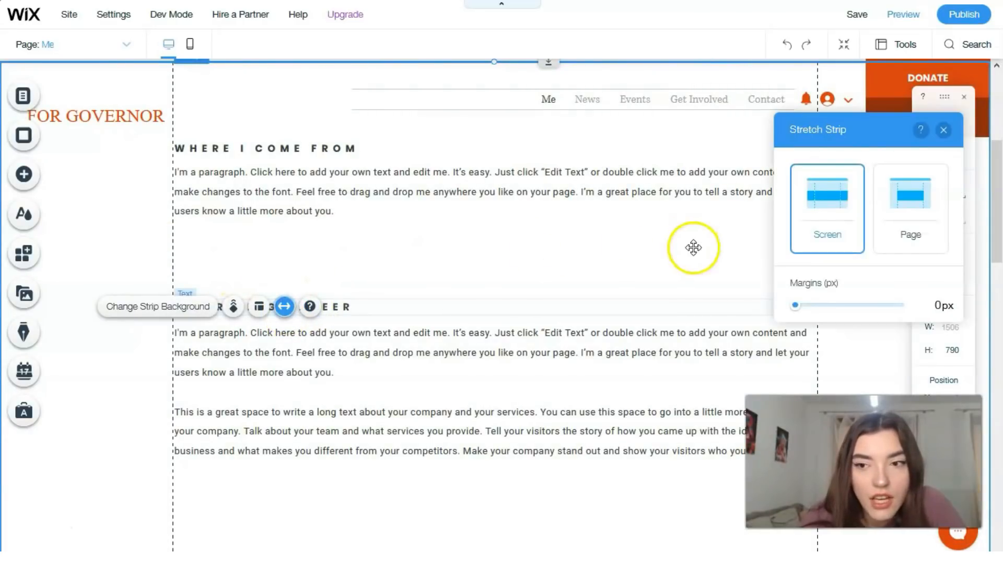
{"action": "left_click_drag", "start_coordinate": [817, 308], "coordinate": [850, 309]}
{"action": "left_click", "coordinate": [767, 311]}
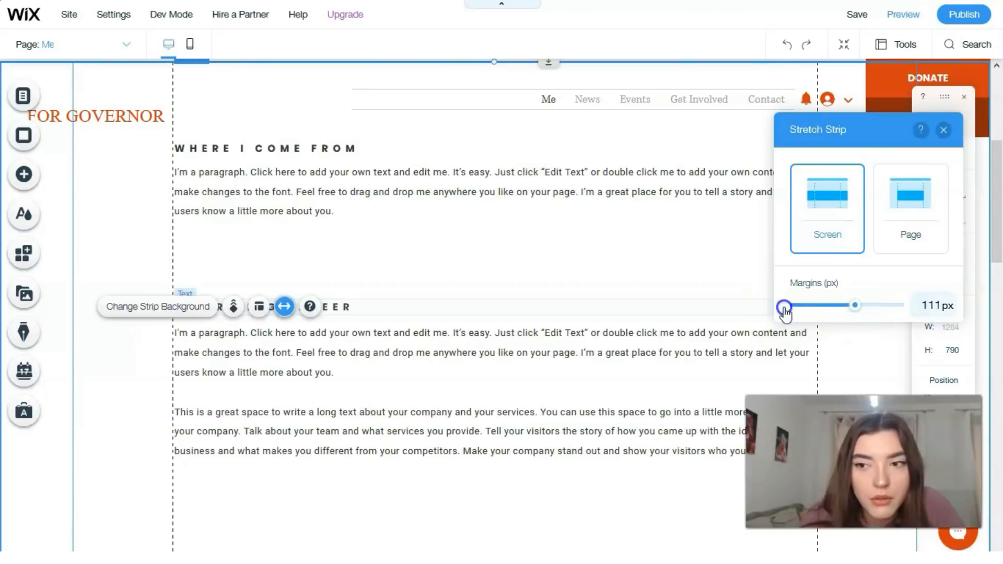
{"action": "left_click", "coordinate": [910, 205]}
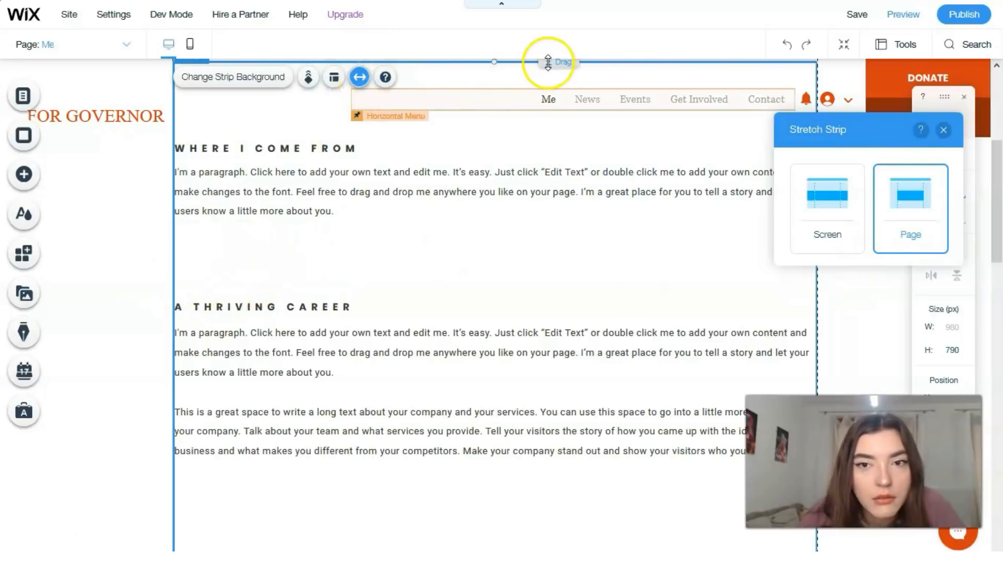
{"action": "left_click_drag", "start_coordinate": [557, 91], "coordinate": [558, 57]}
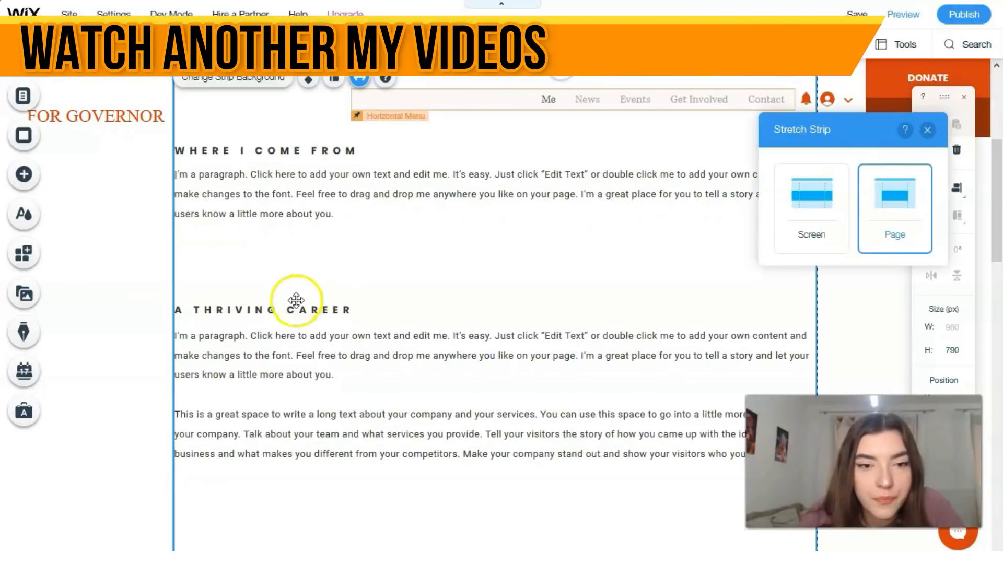
- Move the "A THRIVING CAREER" heading to about x 525, y 700 and align its paragraph beneath it
{"action": "left_click", "coordinate": [174, 351]}
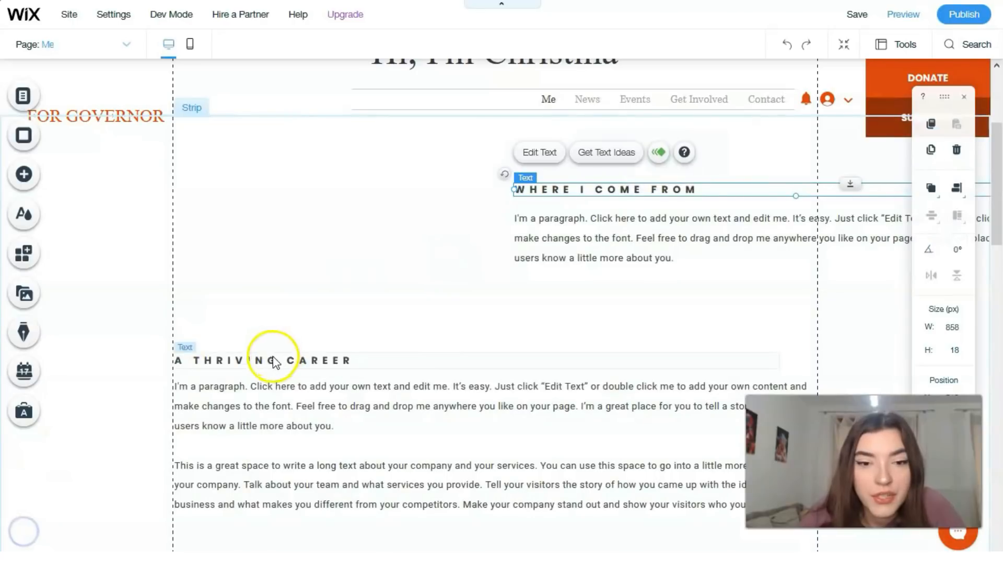
{"action": "left_click", "coordinate": [230, 361]}
{"action": "left_click_drag", "start_coordinate": [230, 361], "coordinate": [574, 329]}
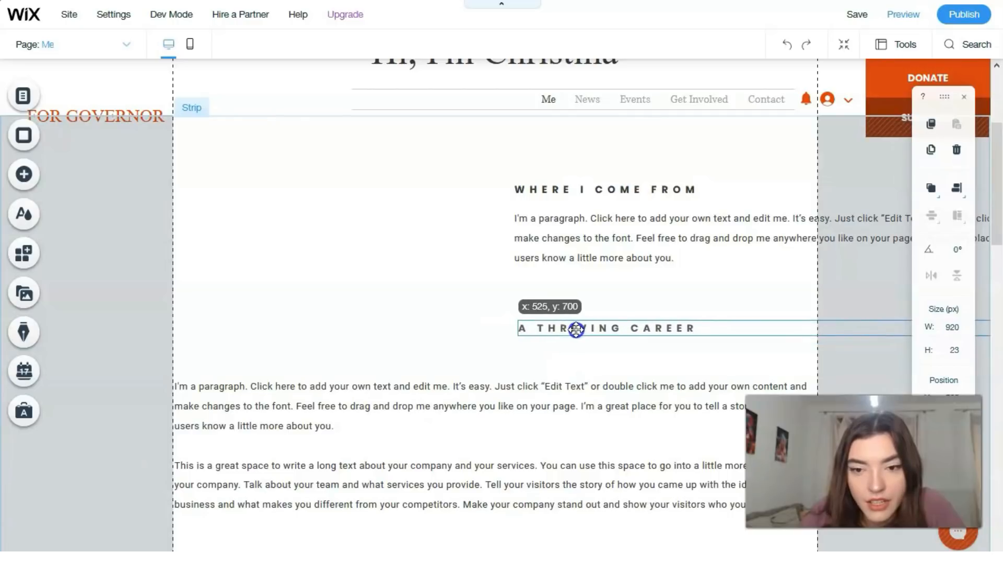
{"action": "left_click_drag", "start_coordinate": [376, 413], "coordinate": [373, 415]}
{"action": "left_click", "coordinate": [307, 415]}
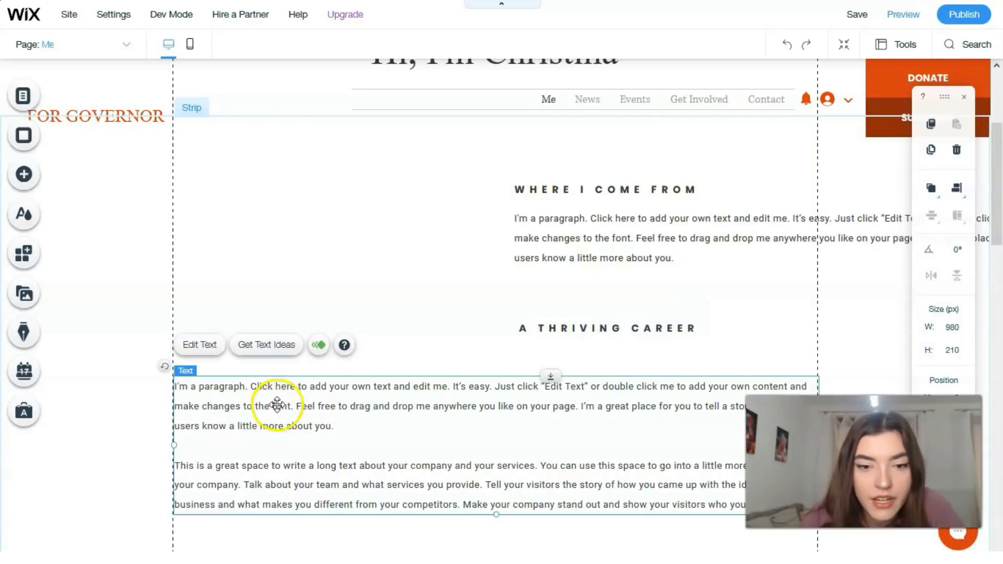
{"action": "left_click_drag", "start_coordinate": [568, 400], "coordinate": [623, 397]}
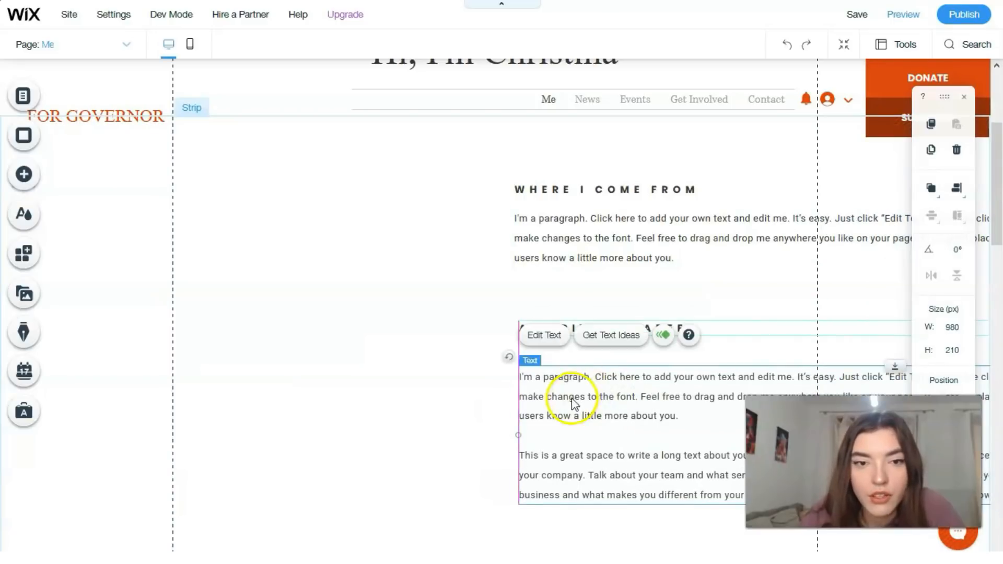
- Add the free Wix photo of the seated woman in a white shirt and jeans to the Me page
{"action": "left_click", "coordinate": [24, 176]}
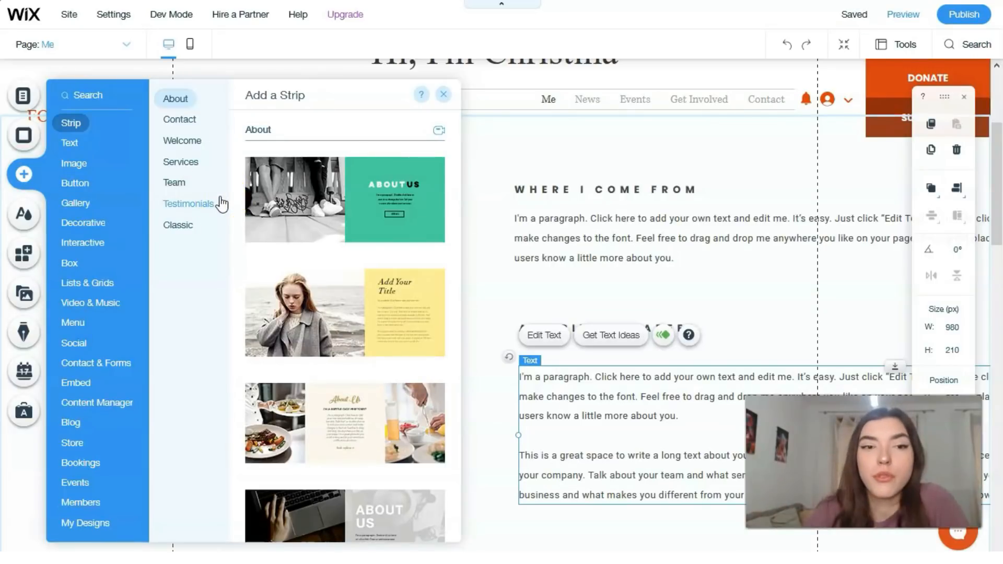
{"action": "left_click", "coordinate": [77, 164]}
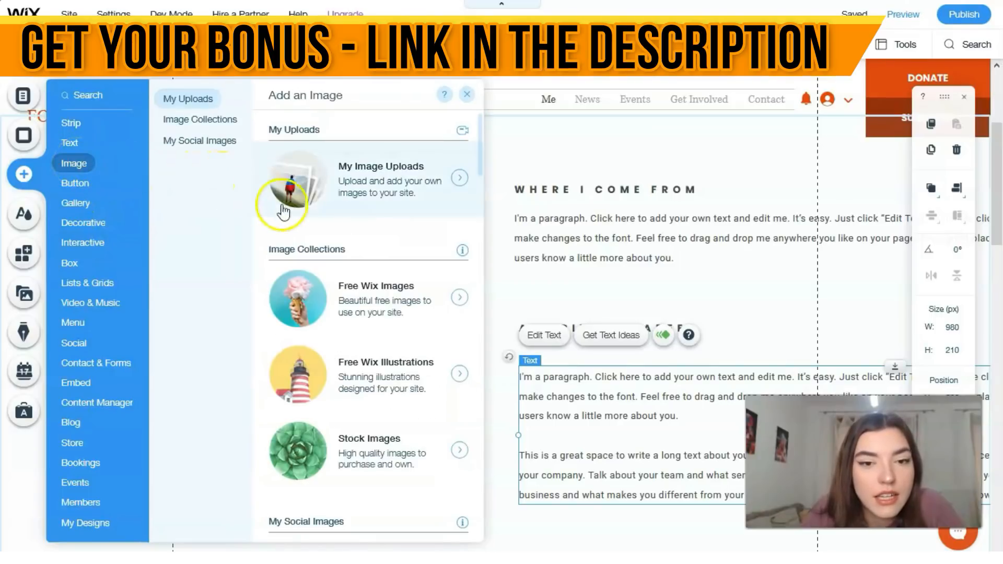
{"action": "left_click", "coordinate": [459, 297]}
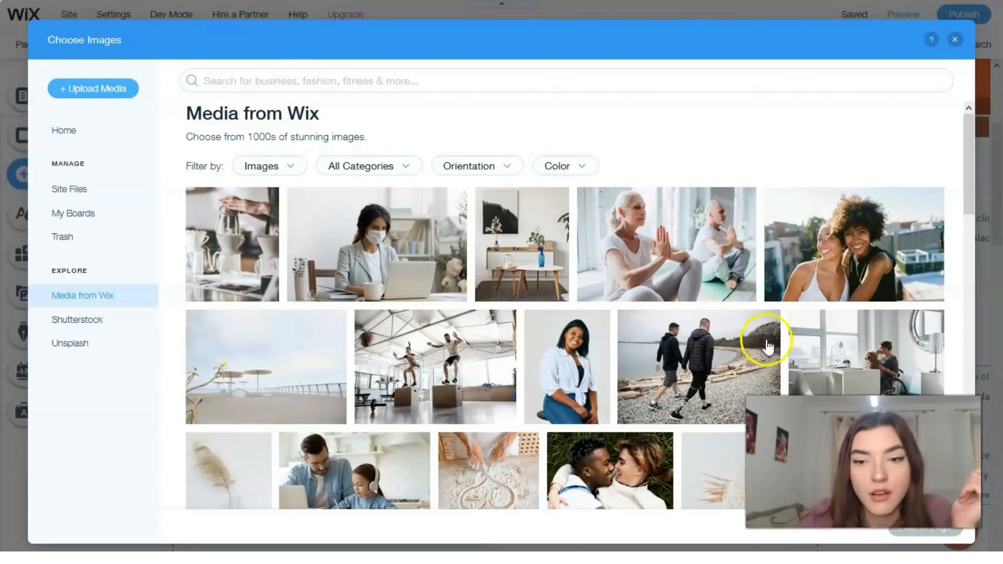
{"action": "scroll", "coordinate": [646, 329], "scroll_direction": "down", "scroll_amount": 1}
{"action": "scroll", "coordinate": [646, 328], "scroll_direction": "down", "scroll_amount": 2}
{"action": "scroll", "coordinate": [645, 319], "scroll_direction": "up", "scroll_amount": 2}
{"action": "left_click", "coordinate": [571, 282]}
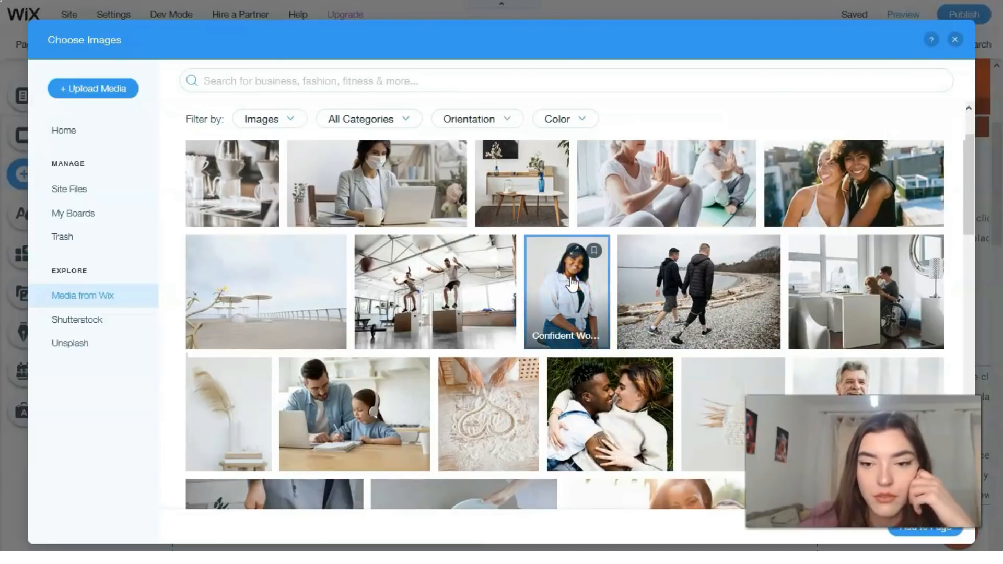
{"action": "scroll", "coordinate": [552, 324], "scroll_direction": "down", "scroll_amount": 2}
{"action": "scroll", "coordinate": [552, 323], "scroll_direction": "down", "scroll_amount": 6}
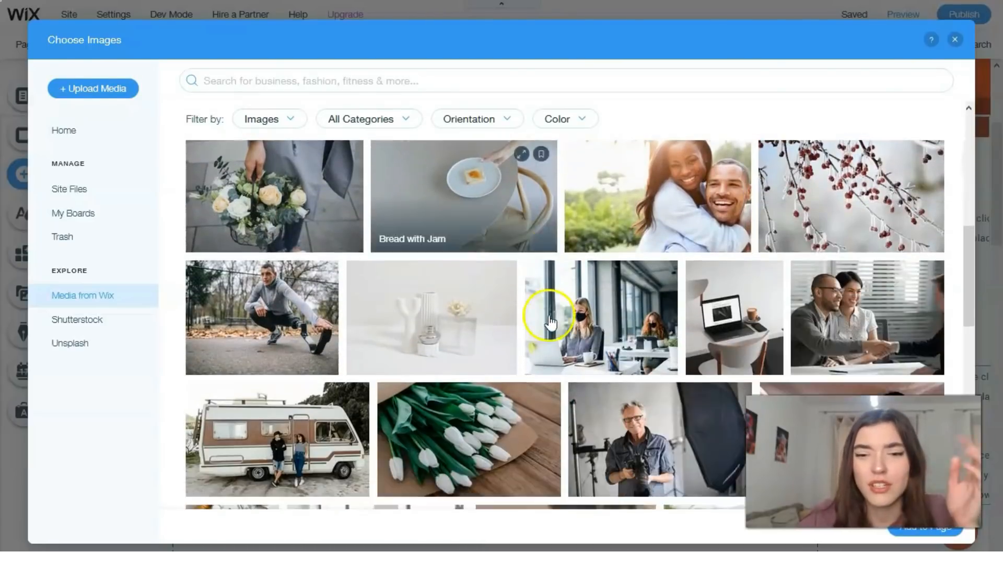
{"action": "scroll", "coordinate": [545, 316], "scroll_direction": "down", "scroll_amount": 4}
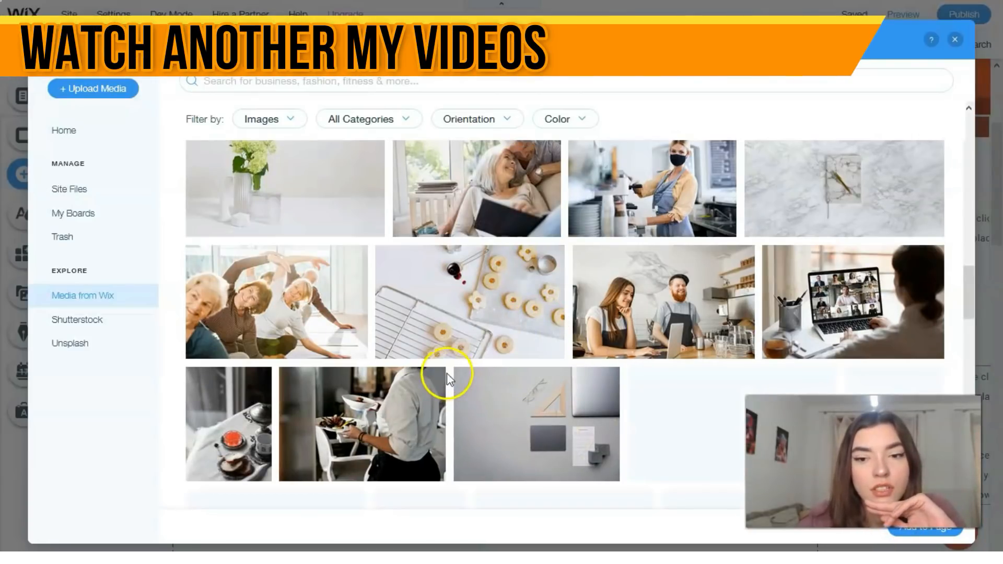
{"action": "left_click", "coordinate": [942, 531]}
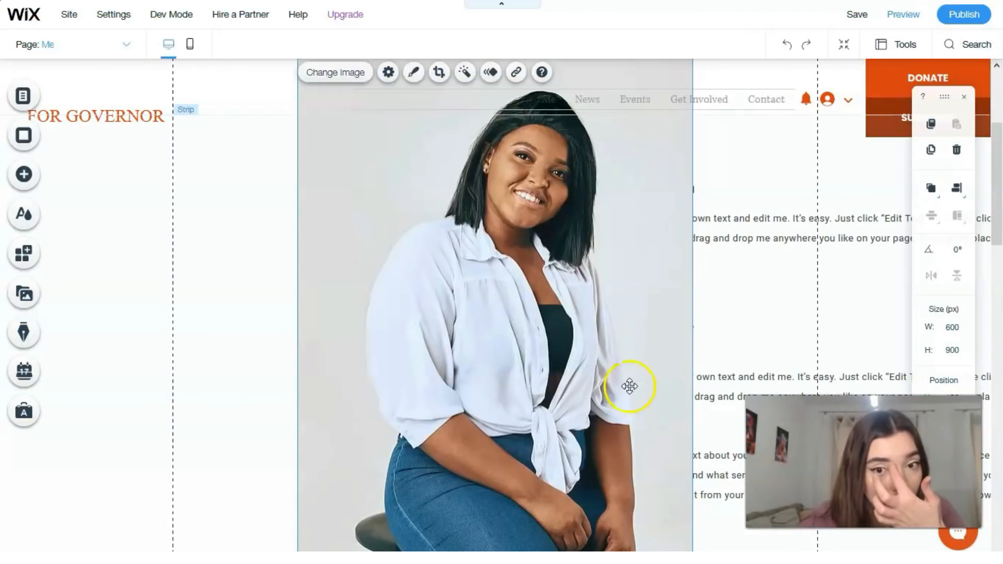
- Scale the new photo to about 372 × 558 px and place it beside the text at about x 56, y 451
{"action": "left_click_drag", "start_coordinate": [323, 205], "coordinate": [258, 252]}
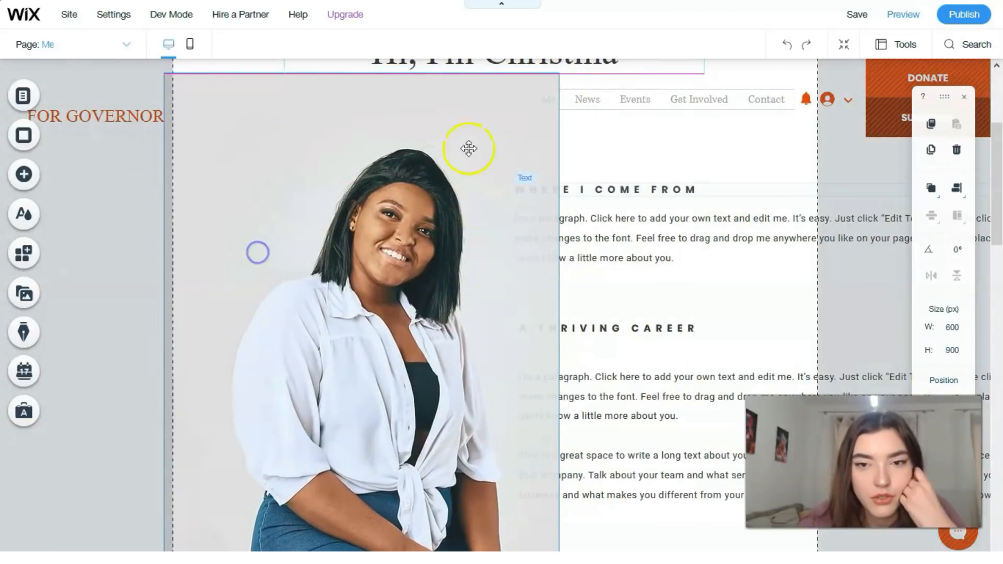
{"action": "left_click_drag", "start_coordinate": [558, 74], "coordinate": [334, 270]}
{"action": "mouse_move", "coordinate": [436, 179]}
{"action": "left_mouse_down"}
{"action": "mouse_move", "coordinate": [472, 158]}
{"action": "mouse_move", "coordinate": [445, 183]}
{"action": "left_mouse_up"}
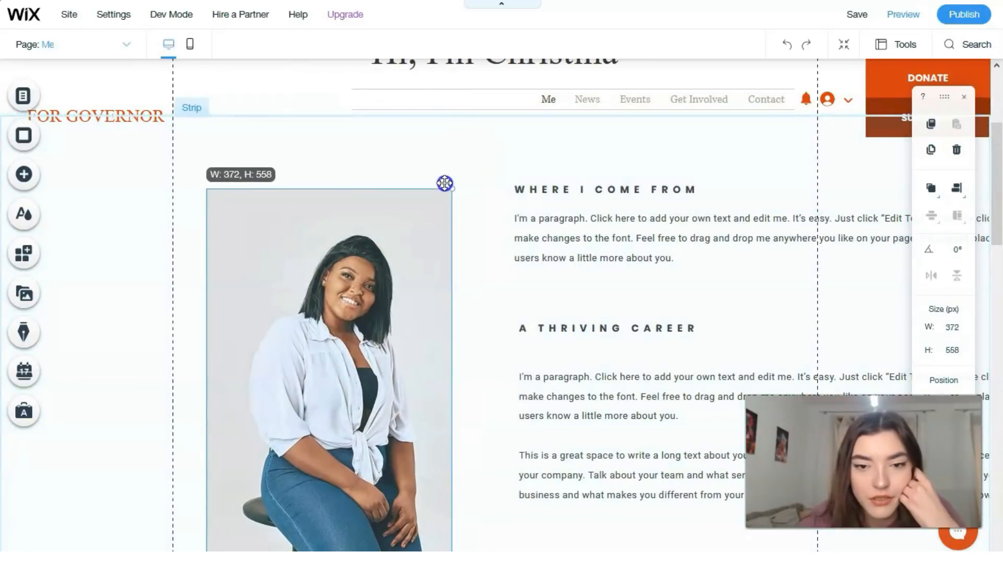
{"action": "left_click_drag", "start_coordinate": [364, 313], "coordinate": [358, 300]}
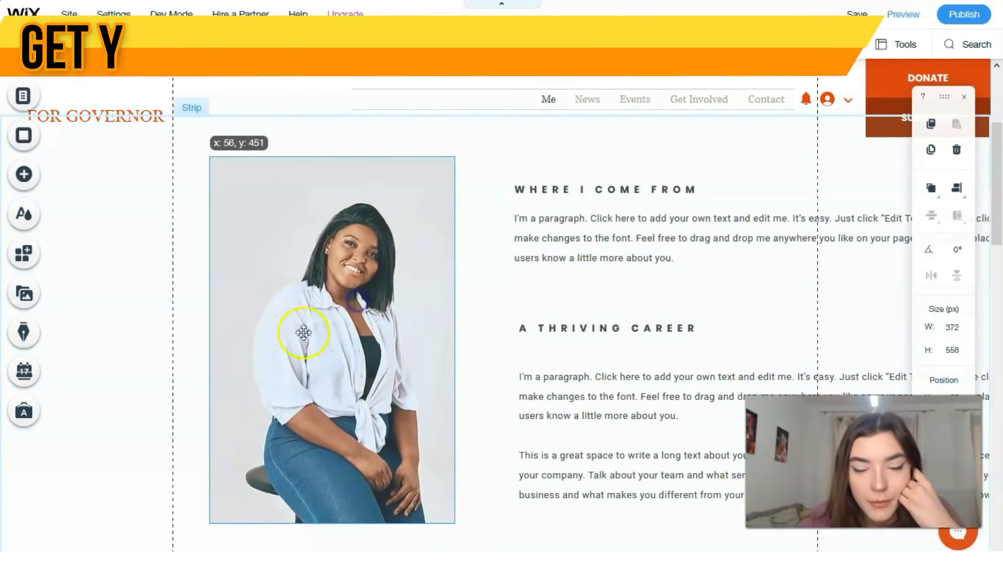
- Crop the woman's photo to a circle shape
{"action": "left_click", "coordinate": [332, 248]}
{"action": "scroll", "coordinate": [366, 219], "scroll_direction": "down", "scroll_amount": 1}
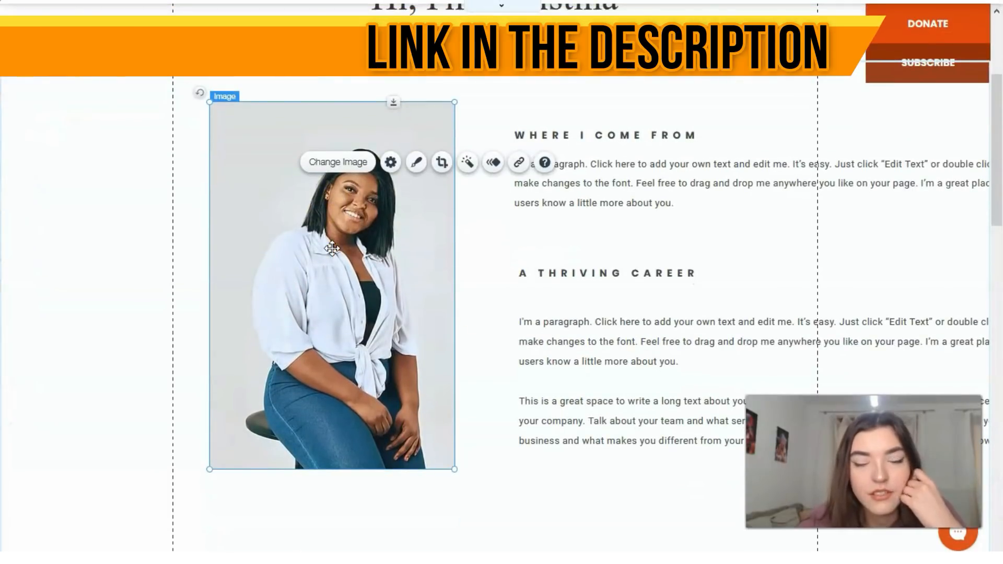
{"action": "double_click", "coordinate": [412, 169]}
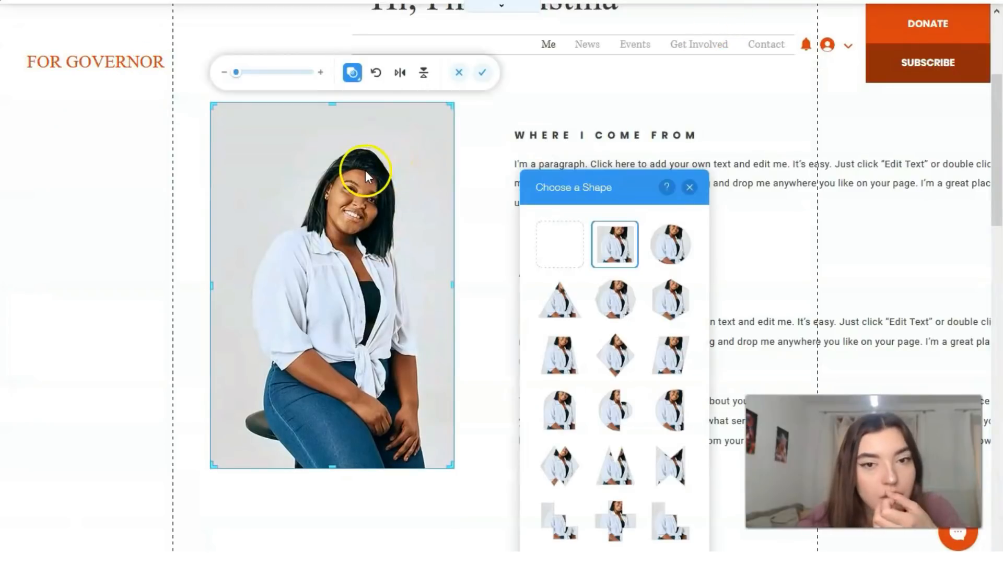
{"action": "left_click", "coordinate": [671, 245]}
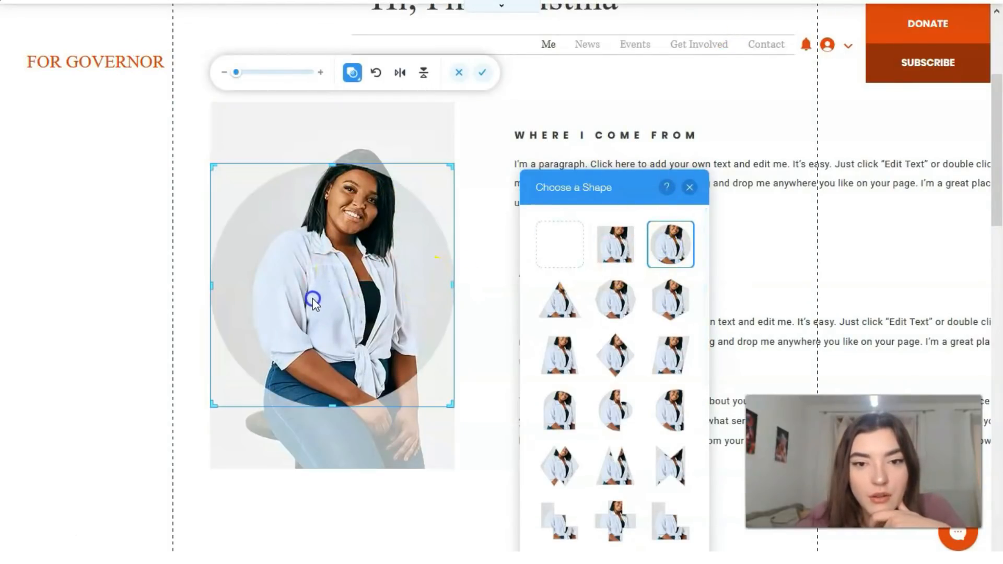
{"action": "left_click", "coordinate": [356, 180]}
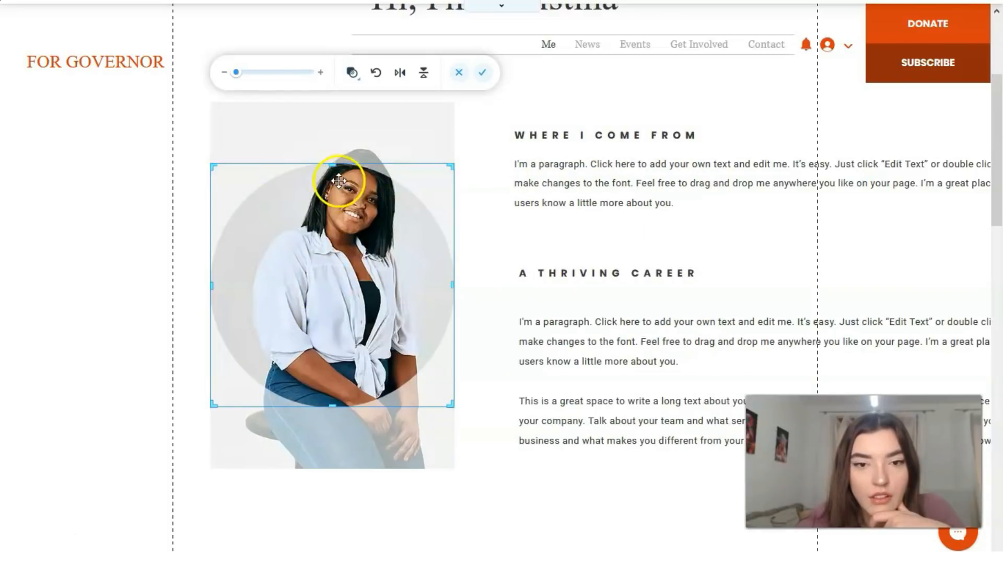
- Zoom the photo in slightly within the circular crop, centre the woman's head and shoulders, and apply the crop
{"action": "left_click_drag", "start_coordinate": [452, 166], "coordinate": [474, 139]}
{"action": "left_click_drag", "start_coordinate": [389, 193], "coordinate": [242, 172]}
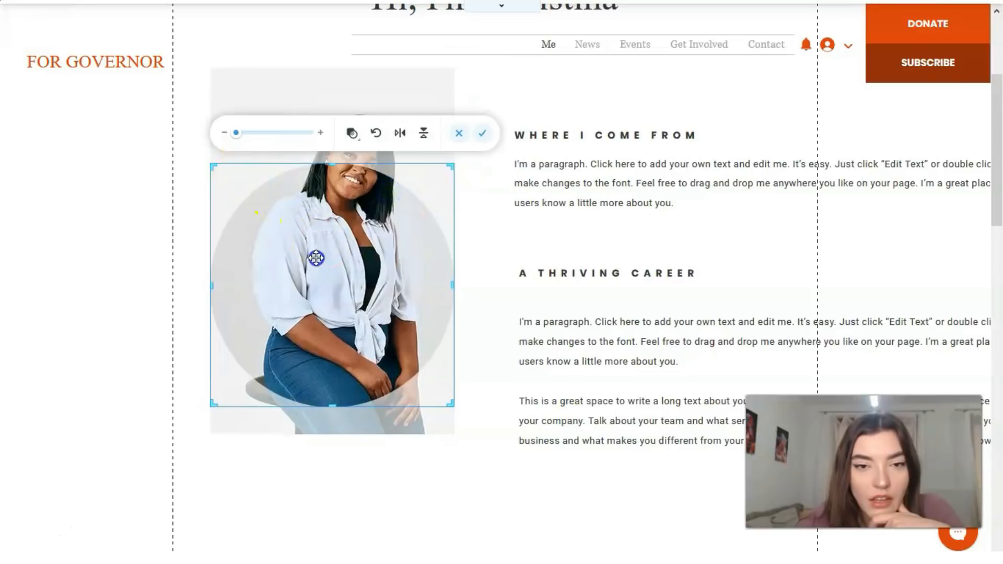
{"action": "left_click_drag", "start_coordinate": [316, 257], "coordinate": [300, 299]}
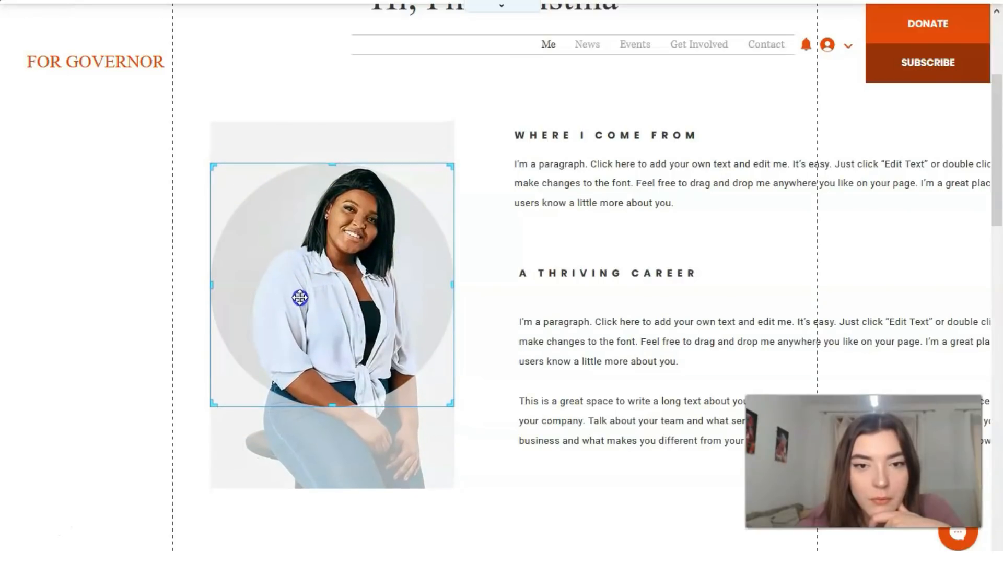
{"action": "mouse_move", "coordinate": [237, 137]}
{"action": "left_mouse_down"}
{"action": "mouse_move", "coordinate": [267, 137]}
{"action": "mouse_move", "coordinate": [230, 151]}
{"action": "left_mouse_up"}
{"action": "left_click_drag", "start_coordinate": [347, 268], "coordinate": [344, 312]}
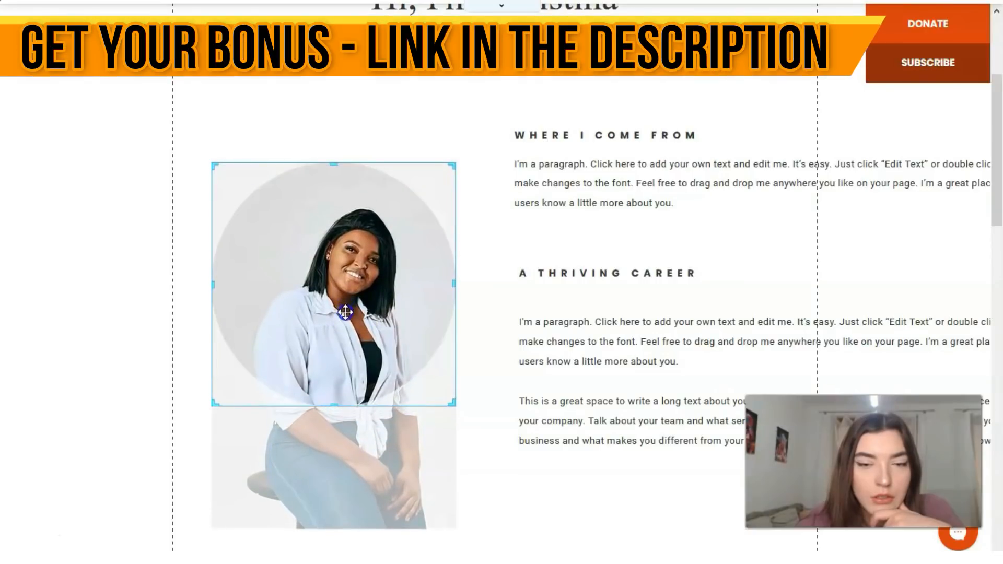
{"action": "left_click_drag", "start_coordinate": [246, 139], "coordinate": [252, 140]}
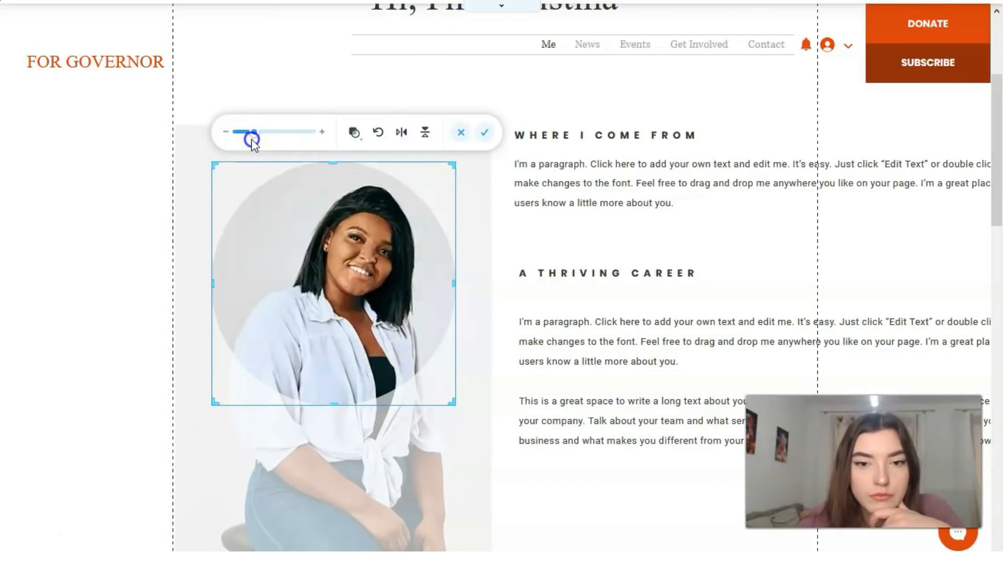
{"action": "left_click_drag", "start_coordinate": [371, 267], "coordinate": [346, 254]}
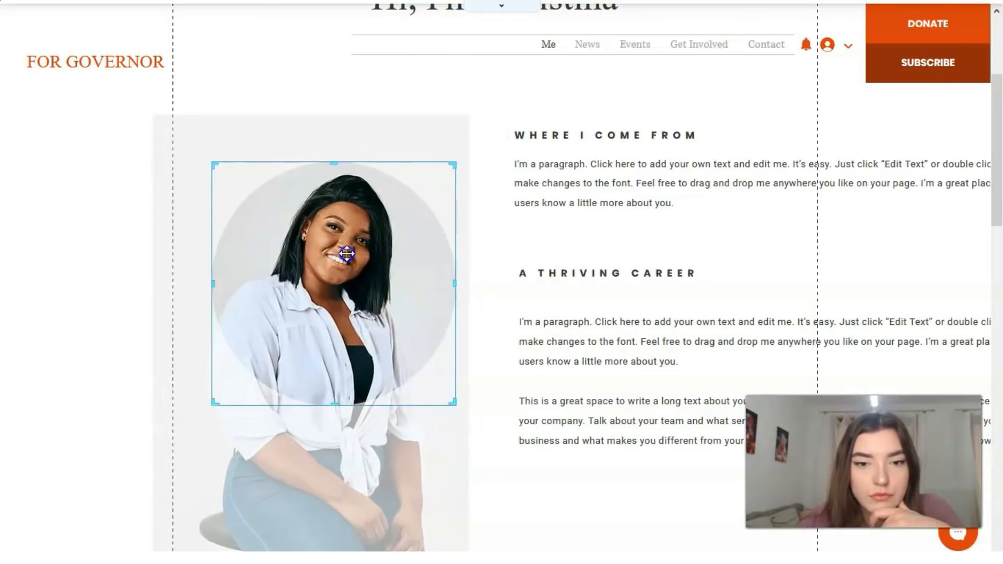
{"action": "left_click", "coordinate": [493, 353]}
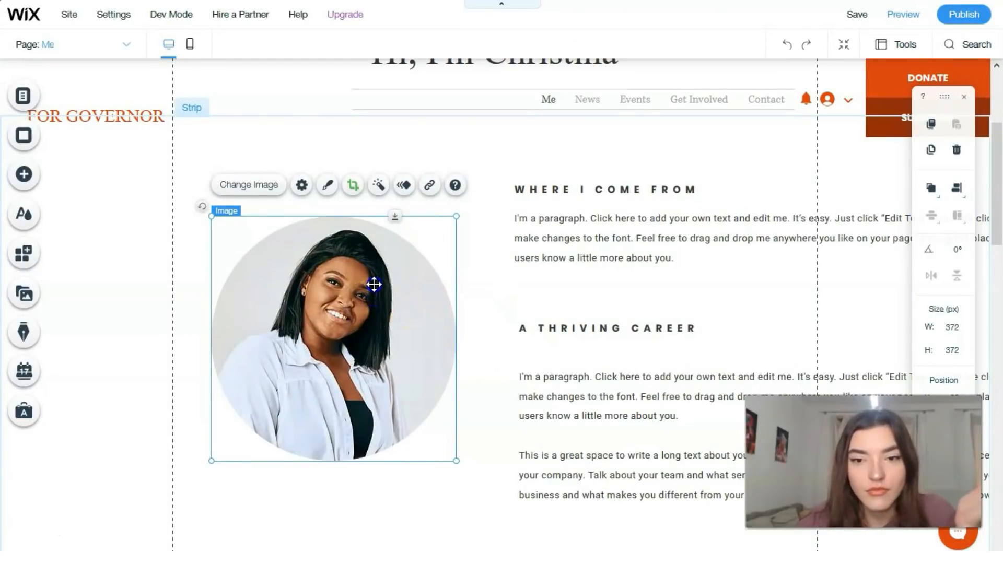
- Move the circular photo up level with the "WHERE I COME FROM" heading and scale it to about 329 × 329 px
{"action": "mouse_move", "coordinate": [373, 274]}
{"action": "left_mouse_down"}
{"action": "mouse_move", "coordinate": [373, 261]}
{"action": "mouse_move", "coordinate": [376, 316]}
{"action": "mouse_move", "coordinate": [368, 277]}
{"action": "left_mouse_up"}
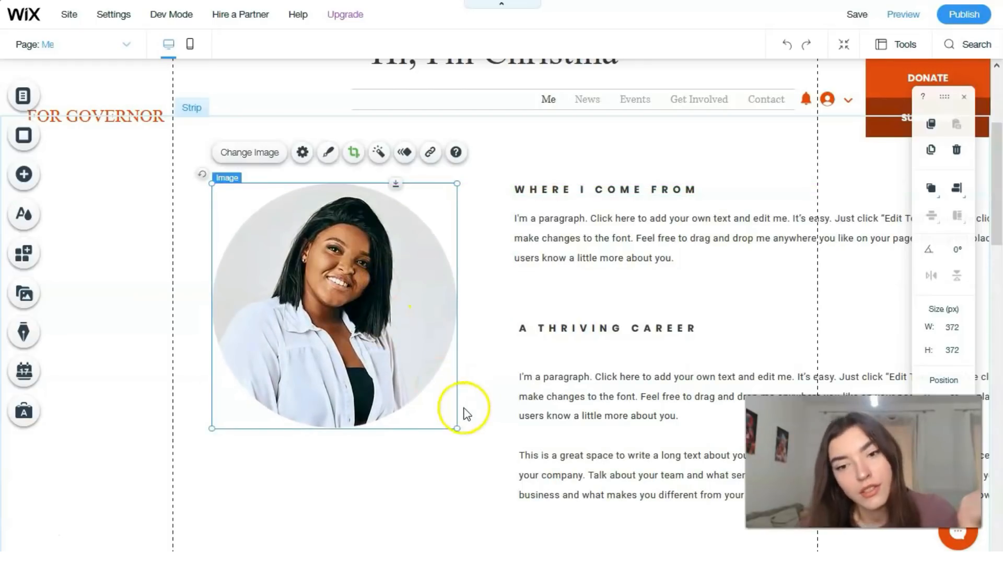
{"action": "left_click_drag", "start_coordinate": [457, 428], "coordinate": [438, 390]}
{"action": "left_click", "coordinate": [345, 318]}
{"action": "left_click_drag", "start_coordinate": [346, 317], "coordinate": [364, 328]}
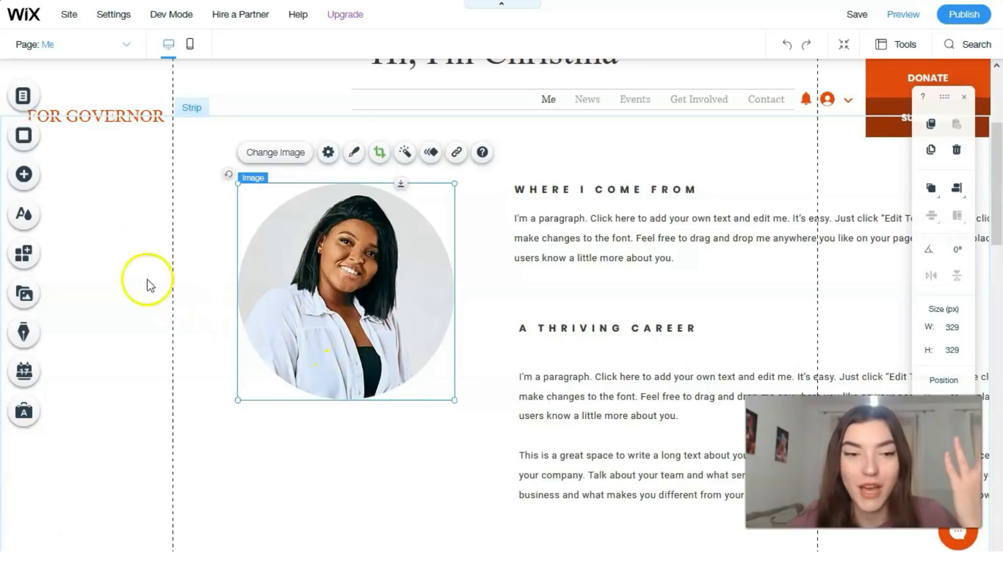
- Look through the decorative elements' horizontal and vertical lines, arrows, basic shapes and themed lines
{"action": "left_click", "coordinate": [22, 187]}
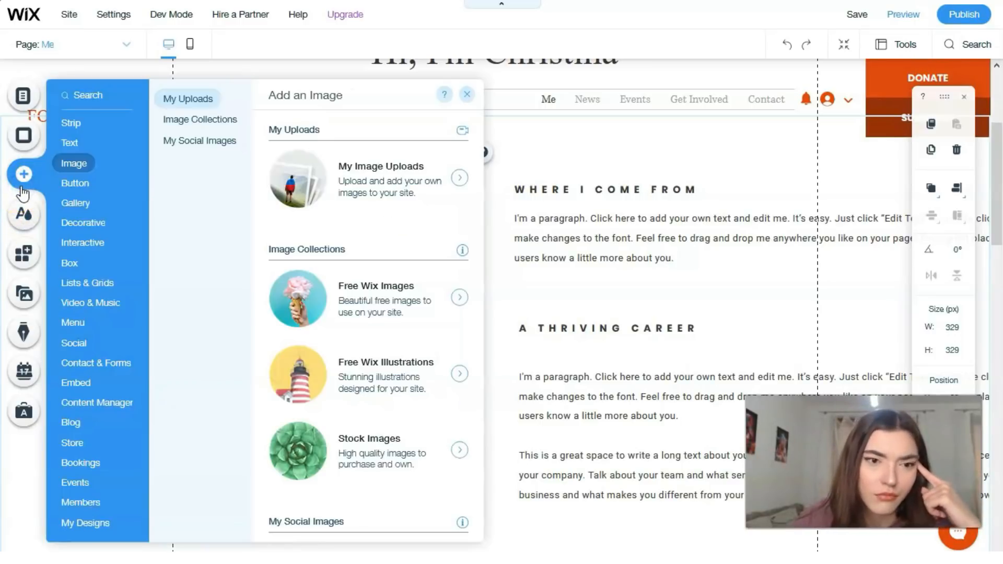
{"action": "left_click", "coordinate": [69, 142]}
{"action": "left_click", "coordinate": [86, 225]}
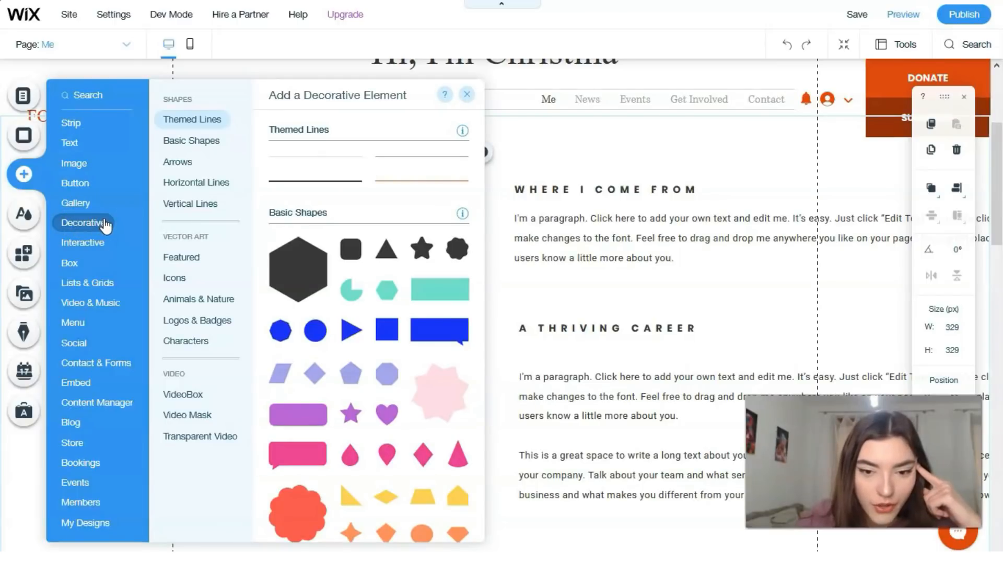
{"action": "left_click", "coordinate": [203, 203]}
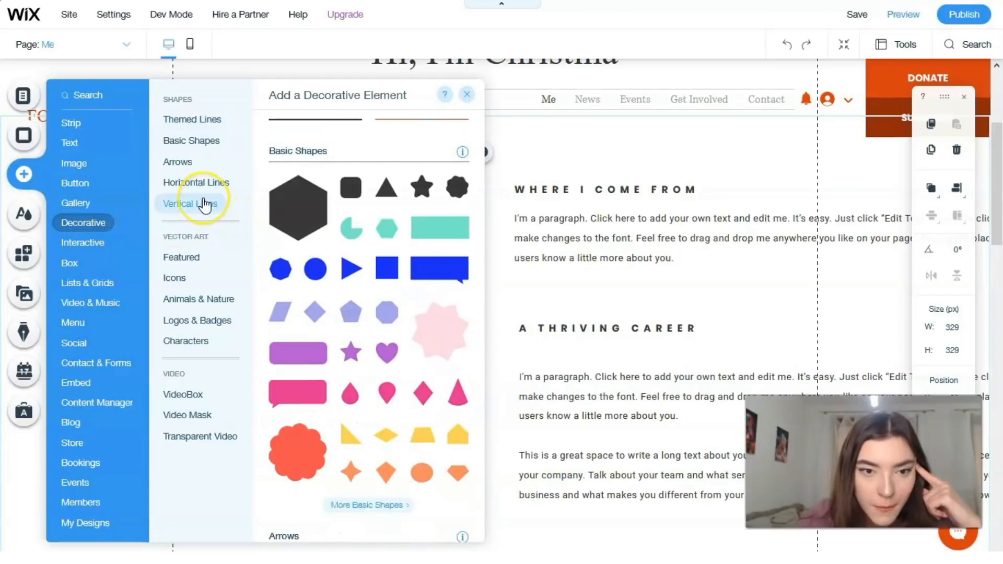
{"action": "left_click", "coordinate": [196, 183]}
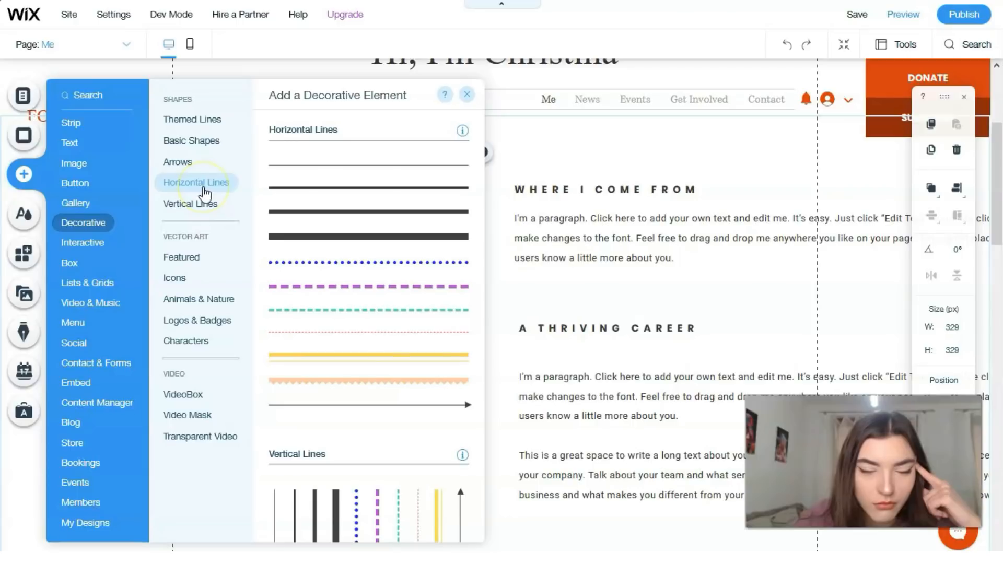
{"action": "left_click", "coordinate": [189, 164]}
{"action": "left_click", "coordinate": [189, 140]}
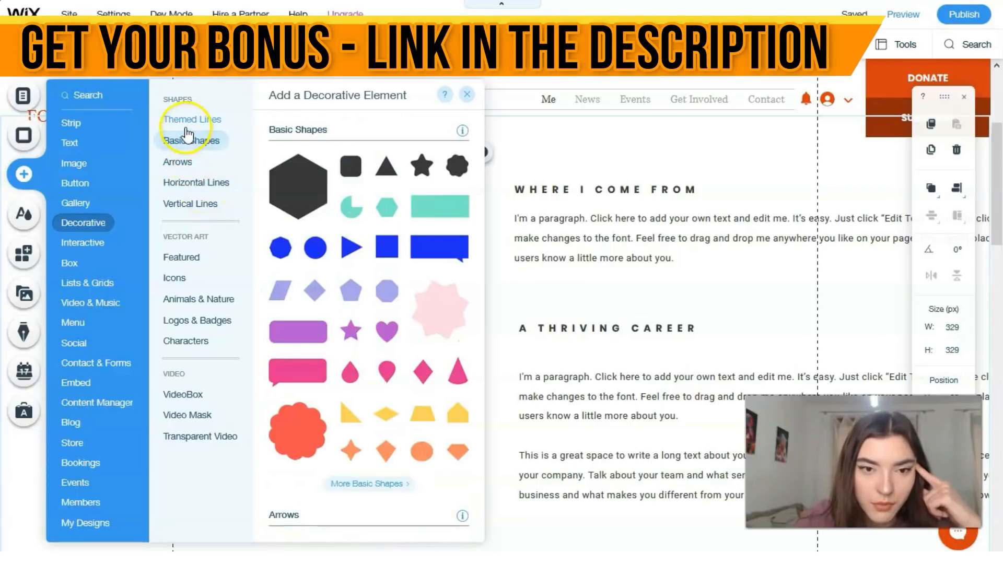
{"action": "left_click", "coordinate": [190, 120]}
- Look through the vector art decorative elements, covering Icons, Animals & Nature, Logos & Badges and Characters
{"action": "left_click", "coordinate": [184, 312]}
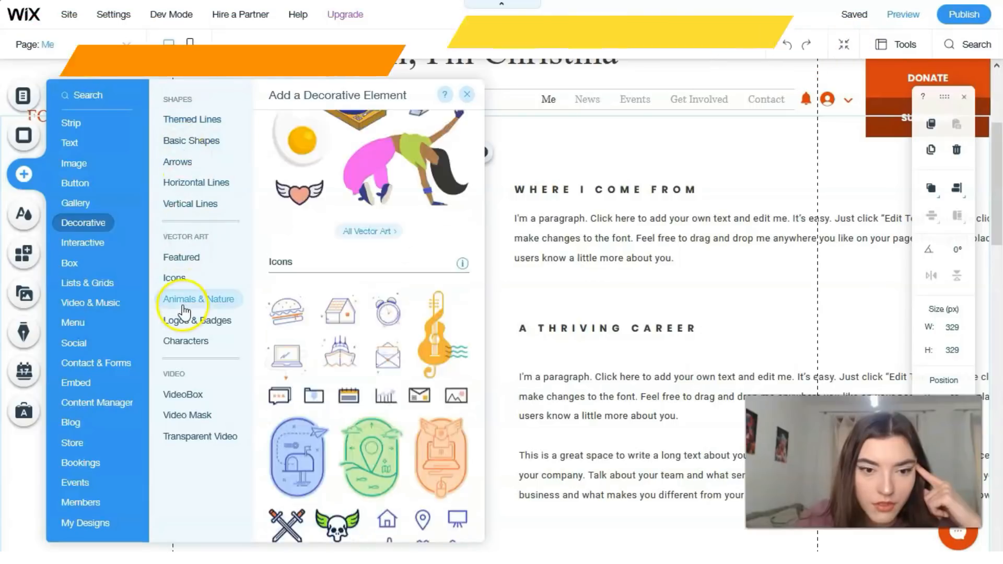
{"action": "left_click", "coordinate": [180, 285]}
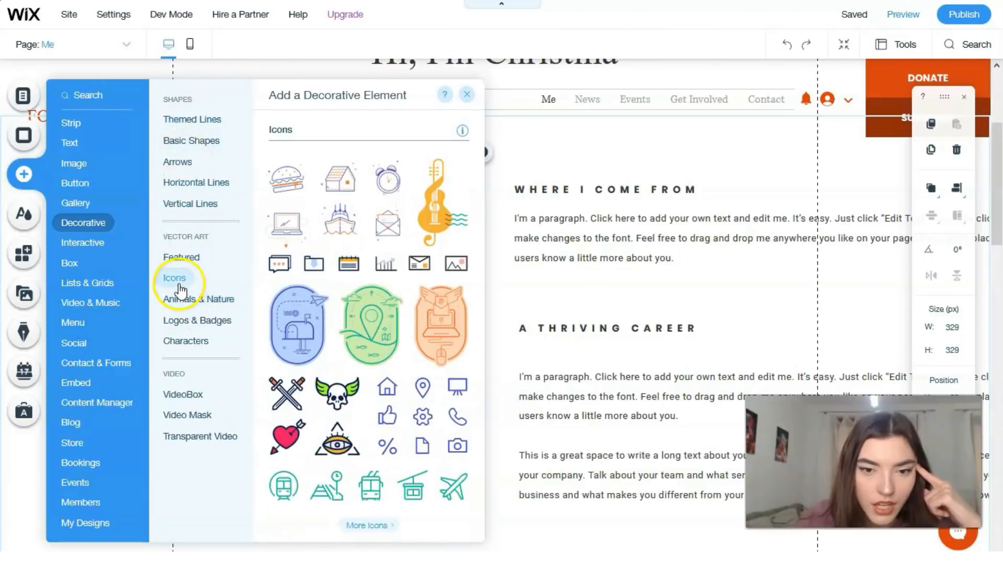
{"action": "left_click", "coordinate": [180, 301]}
{"action": "left_click", "coordinate": [181, 321]}
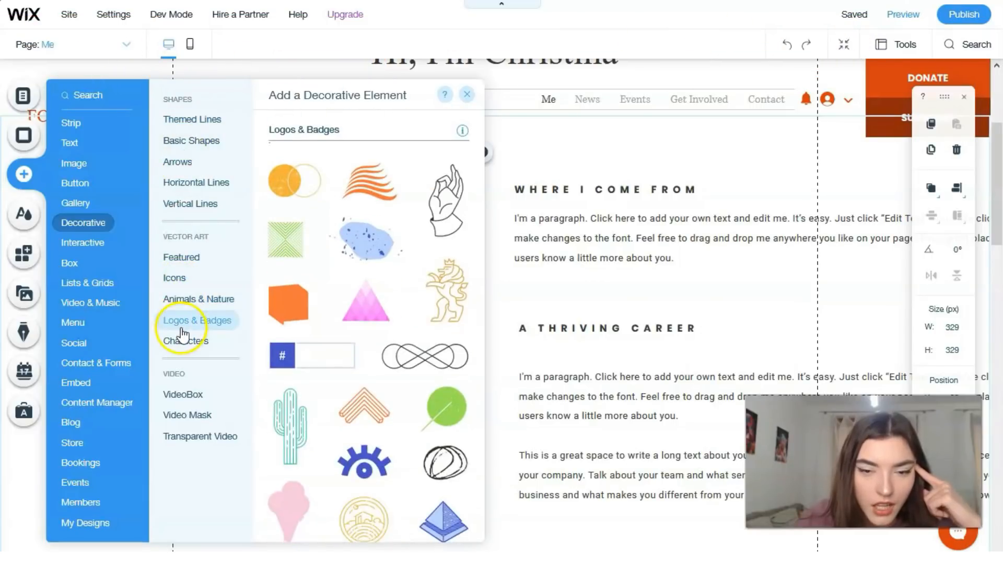
{"action": "scroll", "coordinate": [420, 339], "scroll_direction": "down", "scroll_amount": 3}
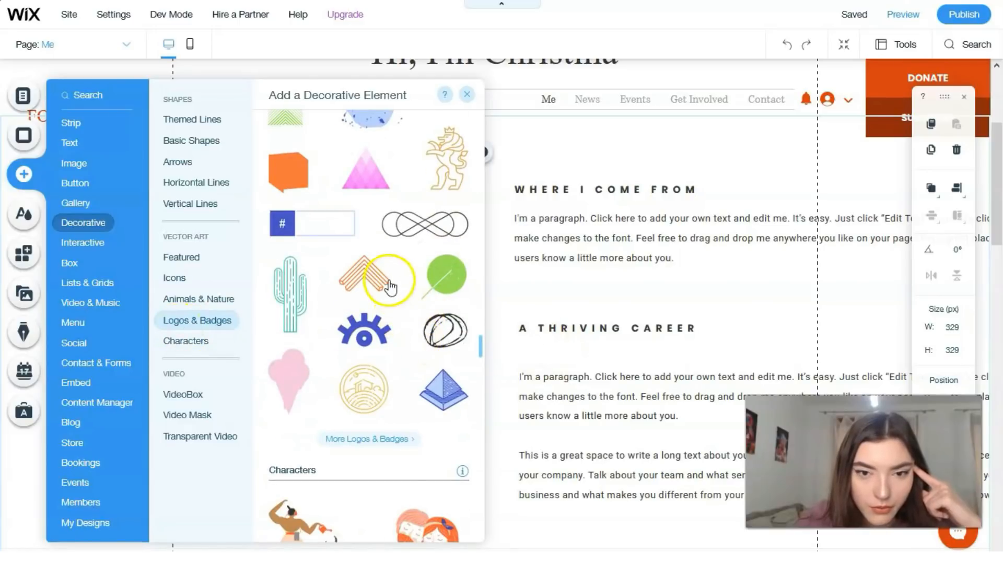
{"action": "scroll", "coordinate": [393, 286], "scroll_direction": "down", "scroll_amount": 10}
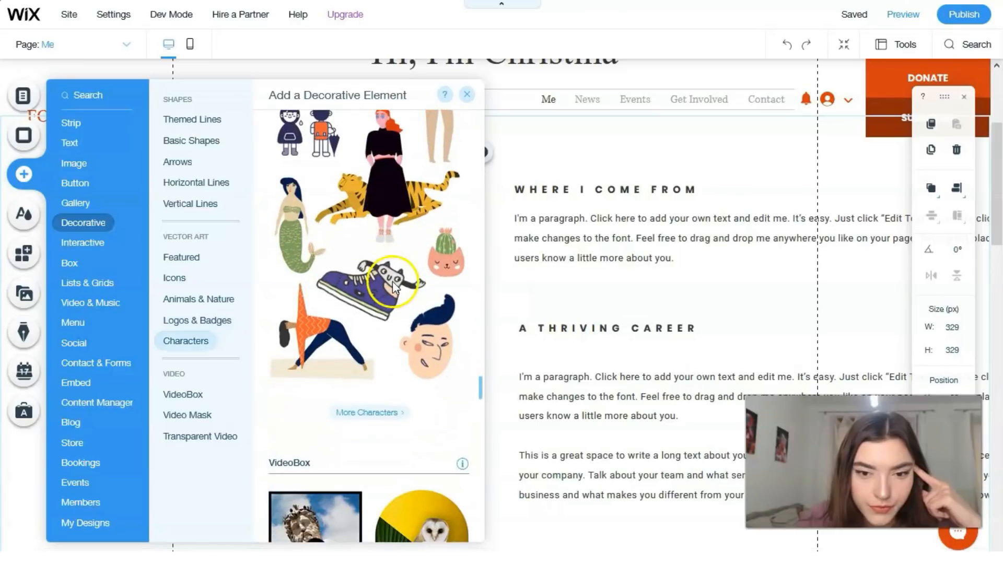
{"action": "scroll", "coordinate": [393, 281], "scroll_direction": "up", "scroll_amount": 6}
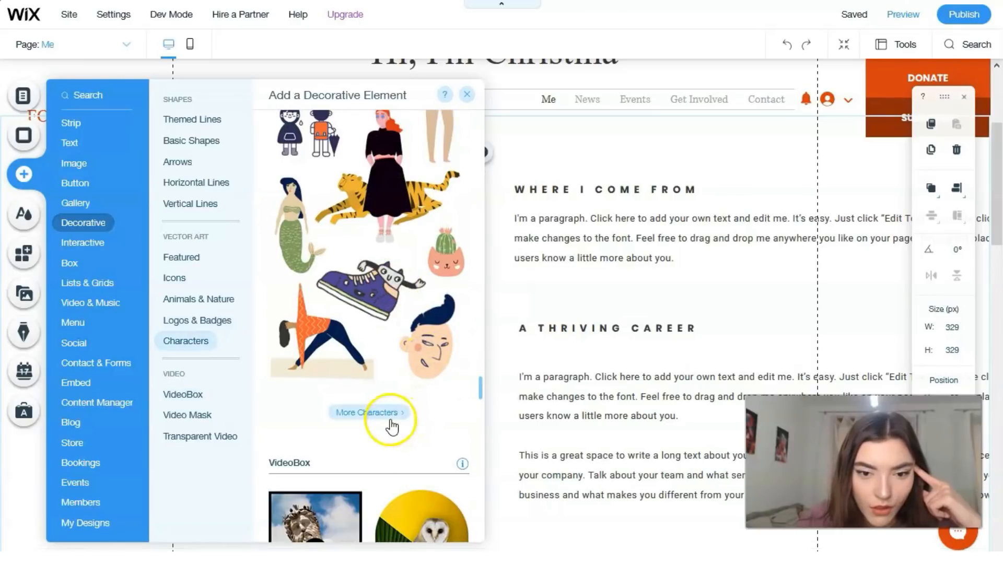
{"action": "scroll", "coordinate": [392, 416], "scroll_direction": "up", "scroll_amount": 7}
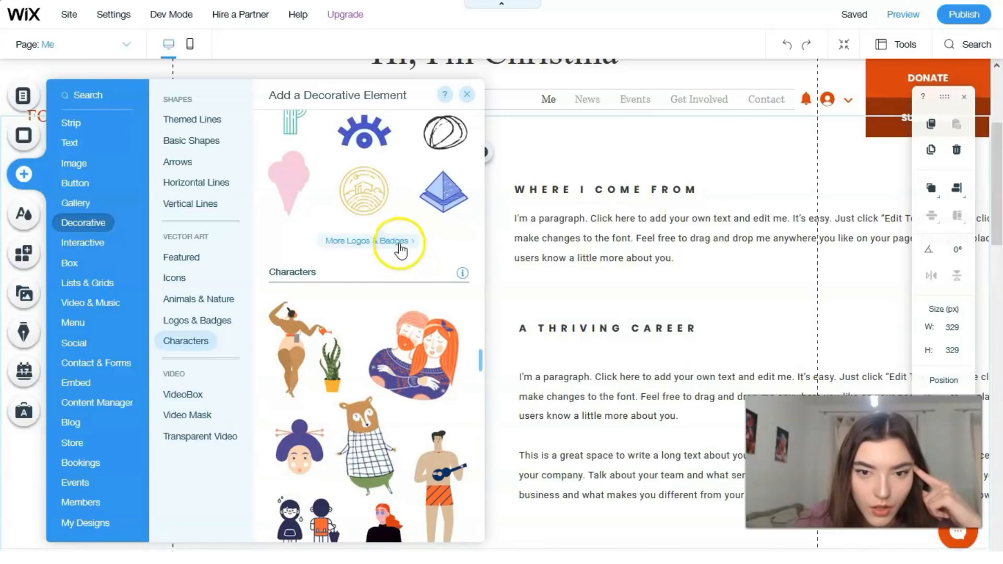
{"action": "scroll", "coordinate": [399, 259], "scroll_direction": "up", "scroll_amount": 3}
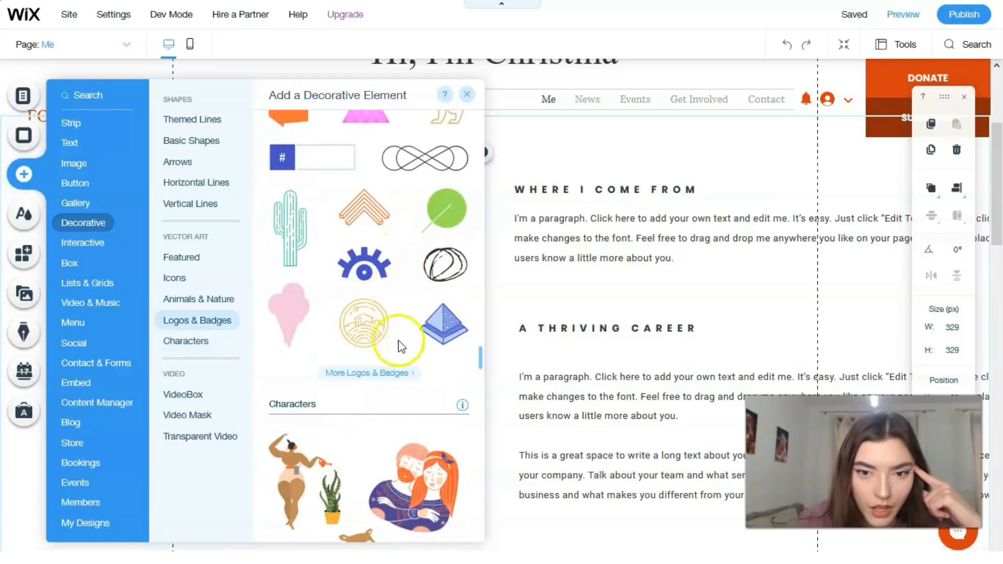
- Open the full Logos & Badges vector art collection and look through its designs and the available category filters
{"action": "left_click", "coordinate": [409, 373]}
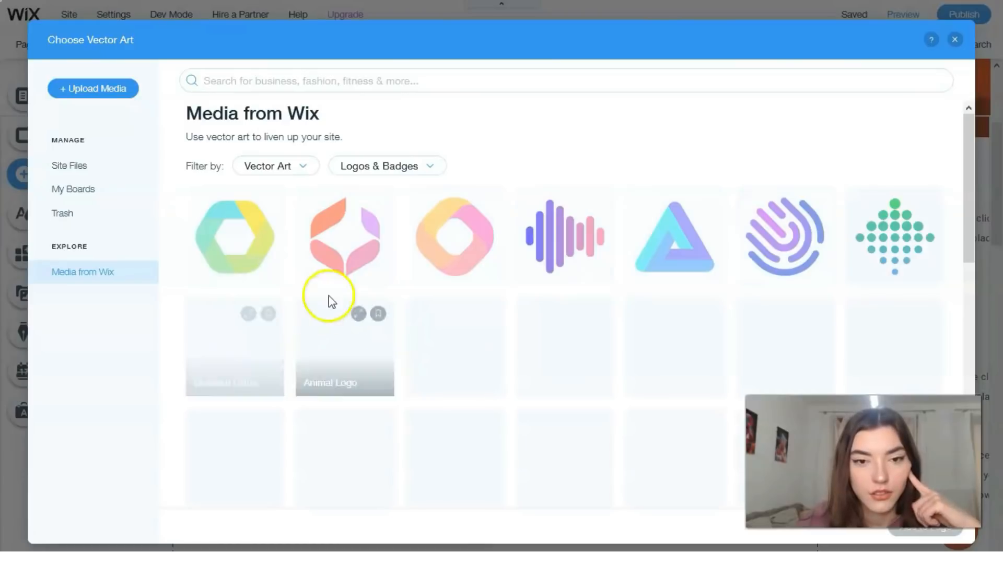
{"action": "scroll", "coordinate": [477, 313], "scroll_direction": "down", "scroll_amount": 6}
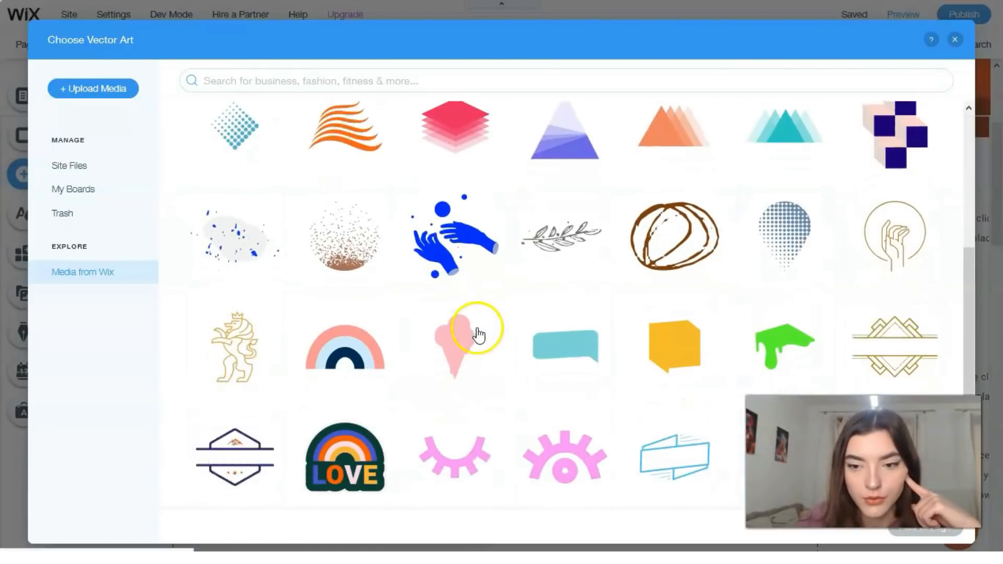
{"action": "scroll", "coordinate": [528, 337], "scroll_direction": "down", "scroll_amount": 3}
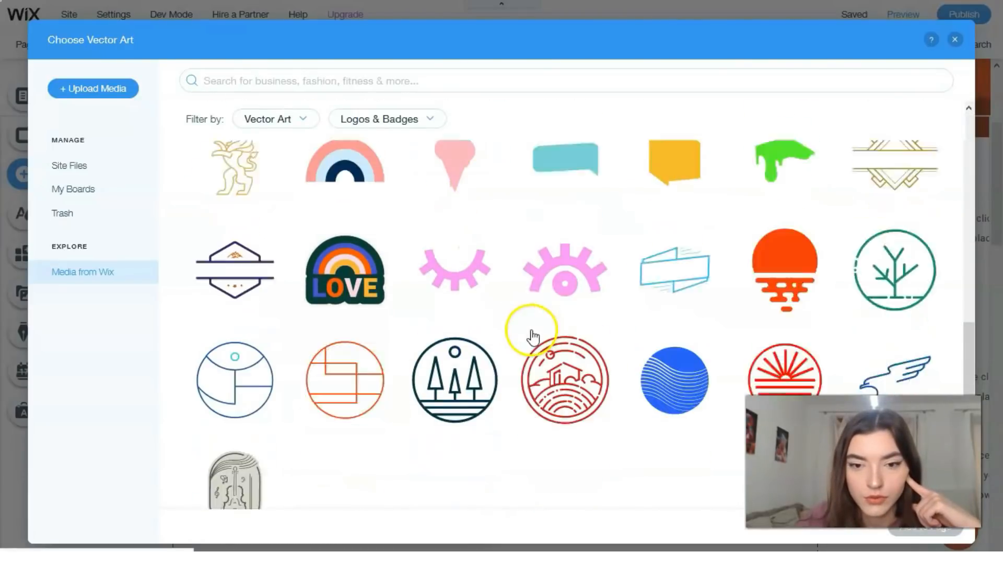
{"action": "scroll", "coordinate": [533, 334], "scroll_direction": "down", "scroll_amount": 2}
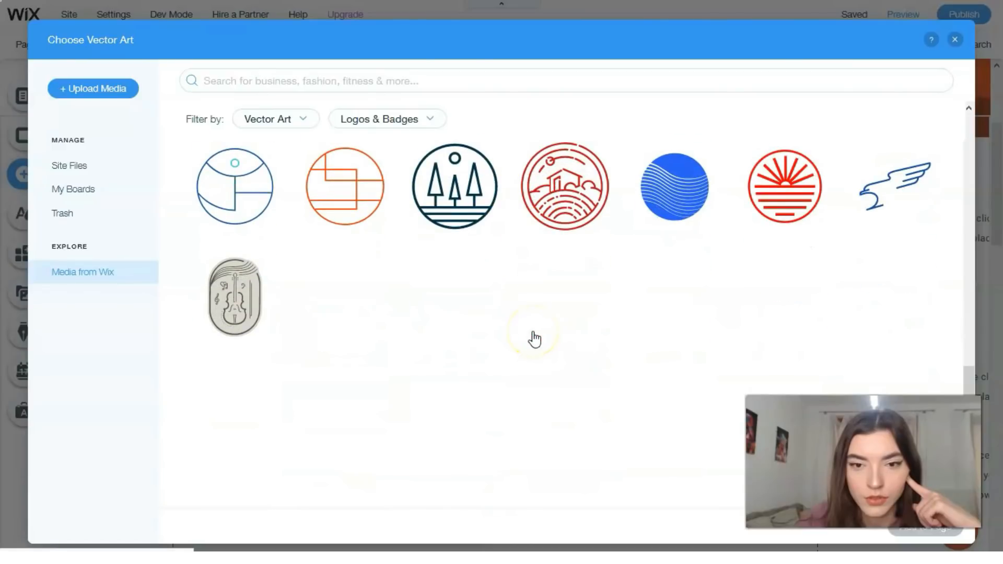
{"action": "scroll", "coordinate": [534, 337], "scroll_direction": "up", "scroll_amount": 4}
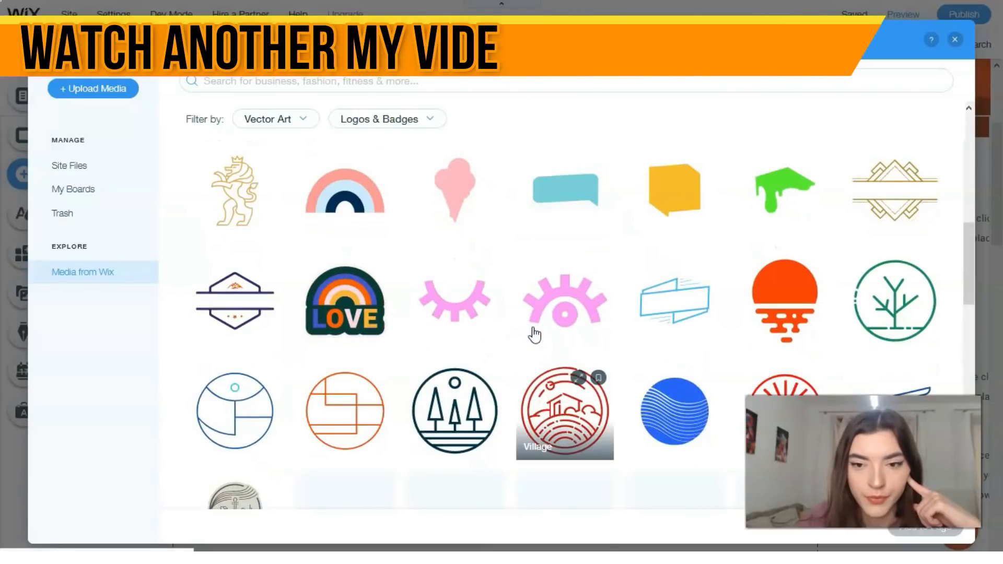
{"action": "scroll", "coordinate": [535, 334], "scroll_direction": "down", "scroll_amount": 3}
{"action": "scroll", "coordinate": [535, 334], "scroll_direction": "up", "scroll_amount": 4}
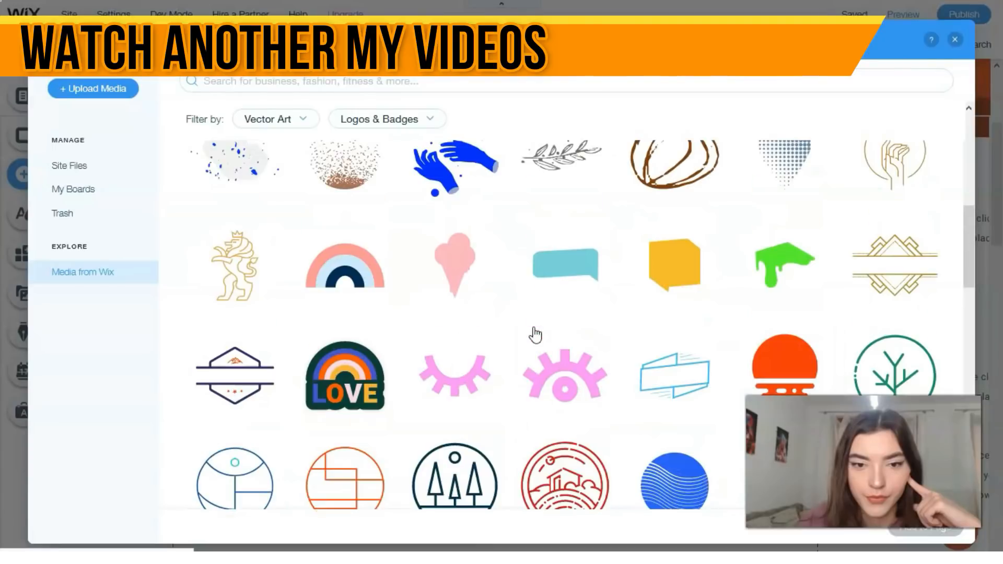
{"action": "scroll", "coordinate": [535, 335], "scroll_direction": "up", "scroll_amount": 5}
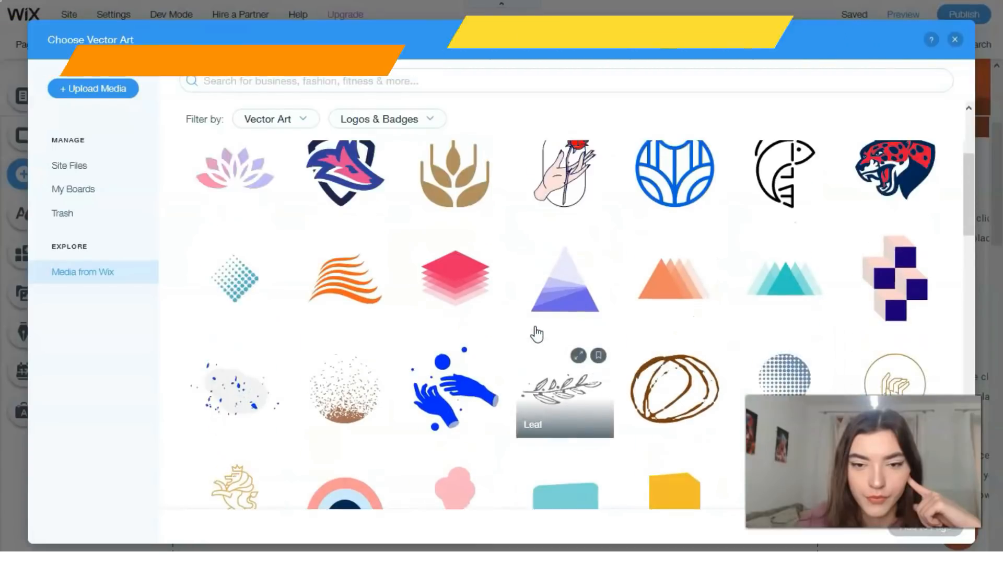
{"action": "scroll", "coordinate": [537, 333], "scroll_direction": "up", "scroll_amount": 2}
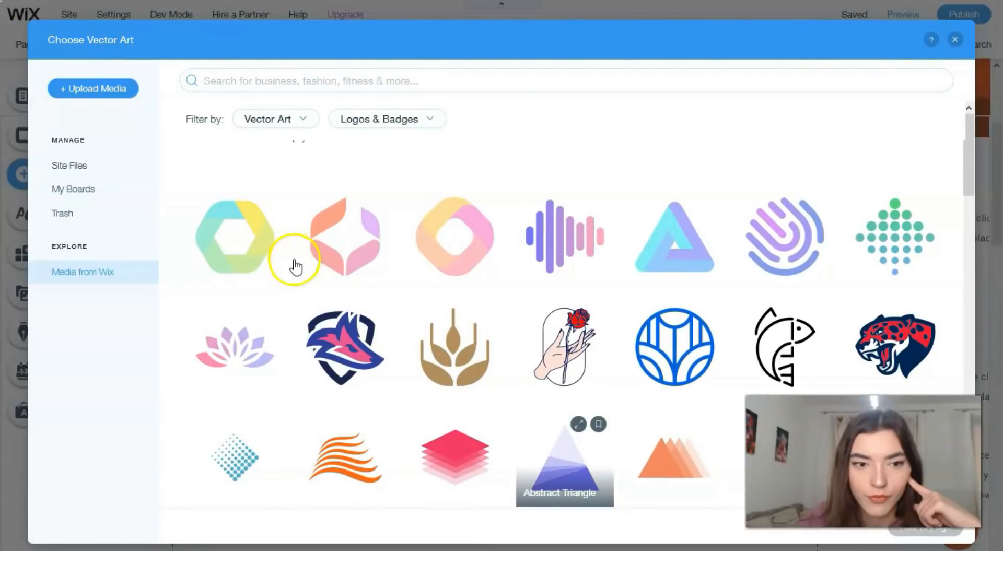
{"action": "scroll", "coordinate": [293, 264], "scroll_direction": "up", "scroll_amount": 1}
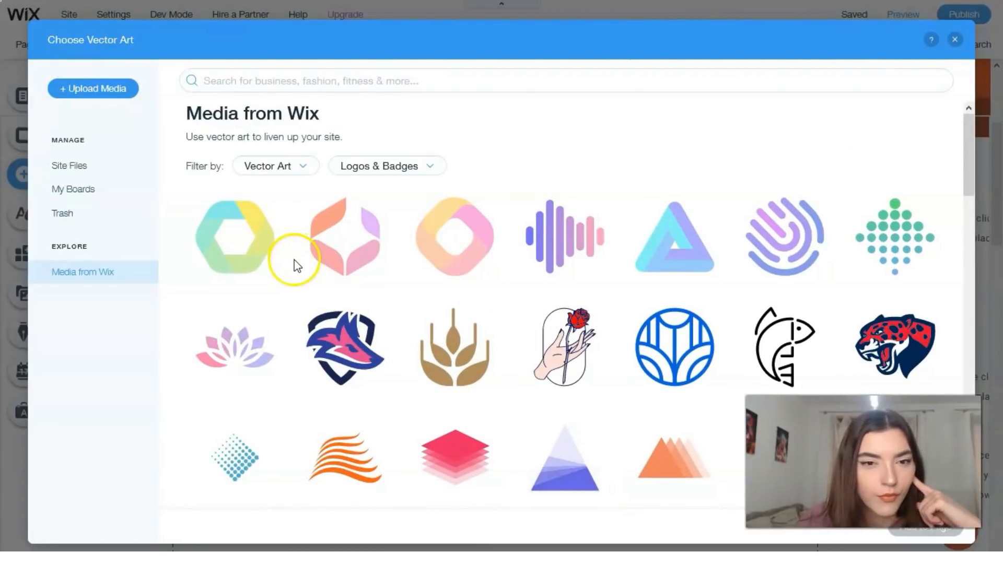
{"action": "left_click", "coordinate": [426, 170]}
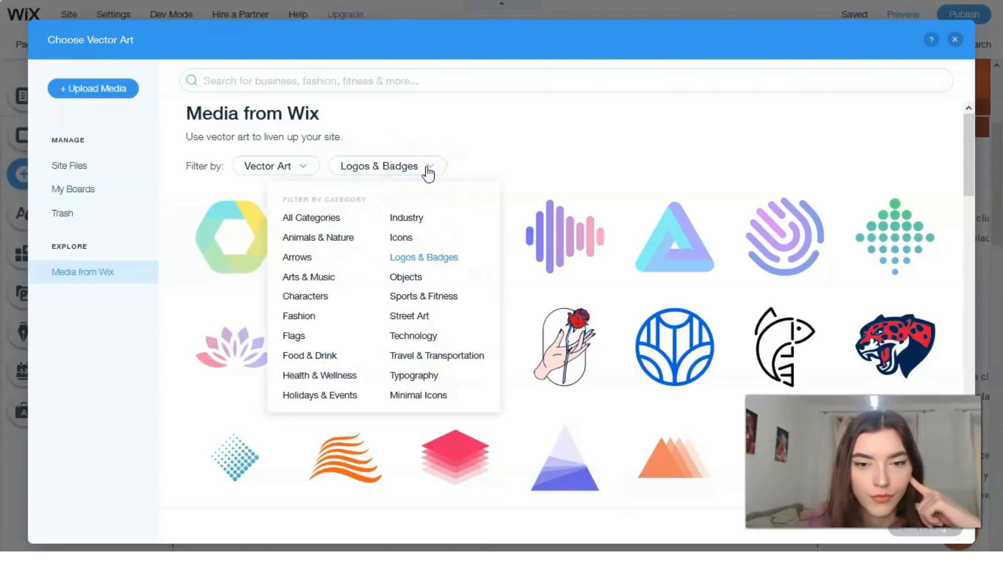
{"action": "left_click", "coordinate": [425, 167]}
- Add the Leaf vector art from the Logos & Badges collection to the page
{"action": "scroll", "coordinate": [642, 235], "scroll_direction": "down", "scroll_amount": 5}
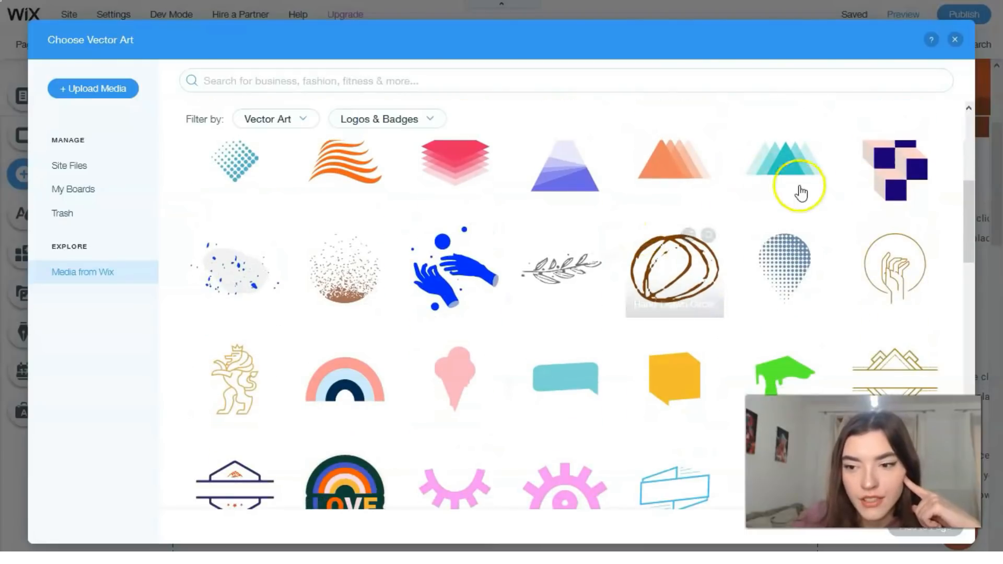
{"action": "scroll", "coordinate": [848, 218], "scroll_direction": "down", "scroll_amount": 2}
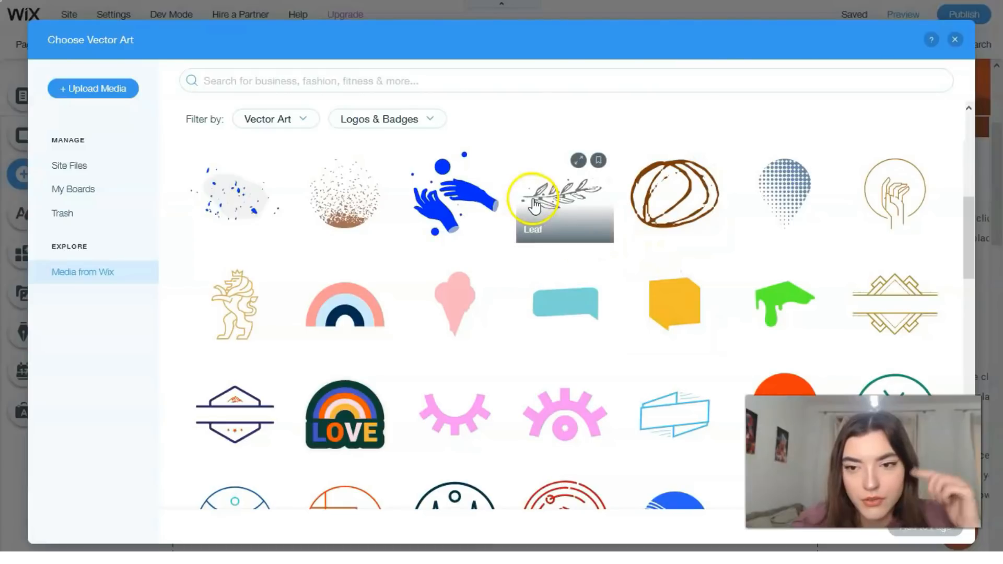
{"action": "left_click", "coordinate": [548, 219]}
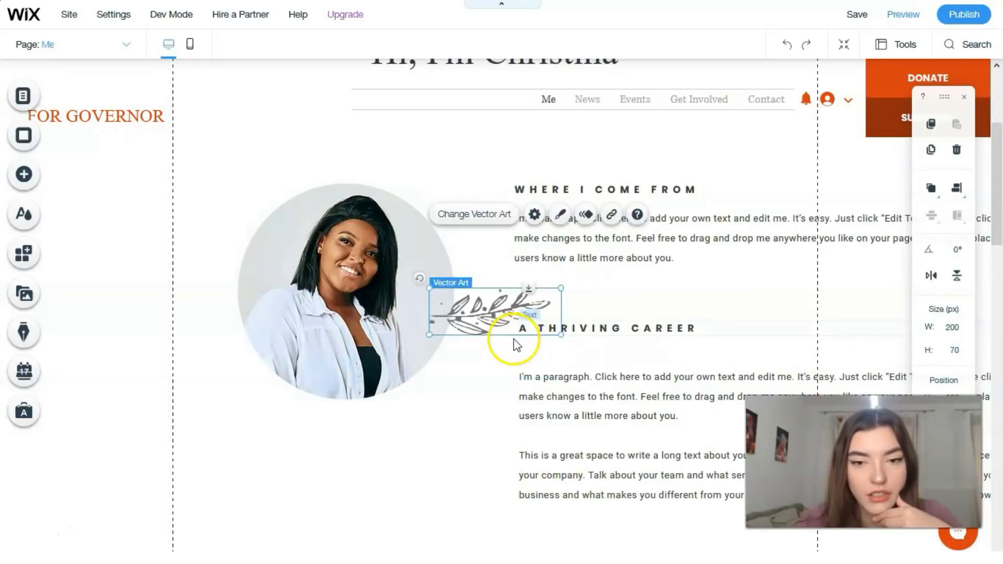
- Move the leaf vector art centrally below the circular photo and scale it down to about 139 × 49 px
{"action": "scroll", "coordinate": [512, 338], "scroll_direction": "down", "scroll_amount": 1}
{"action": "left_click_drag", "start_coordinate": [481, 244], "coordinate": [334, 405]}
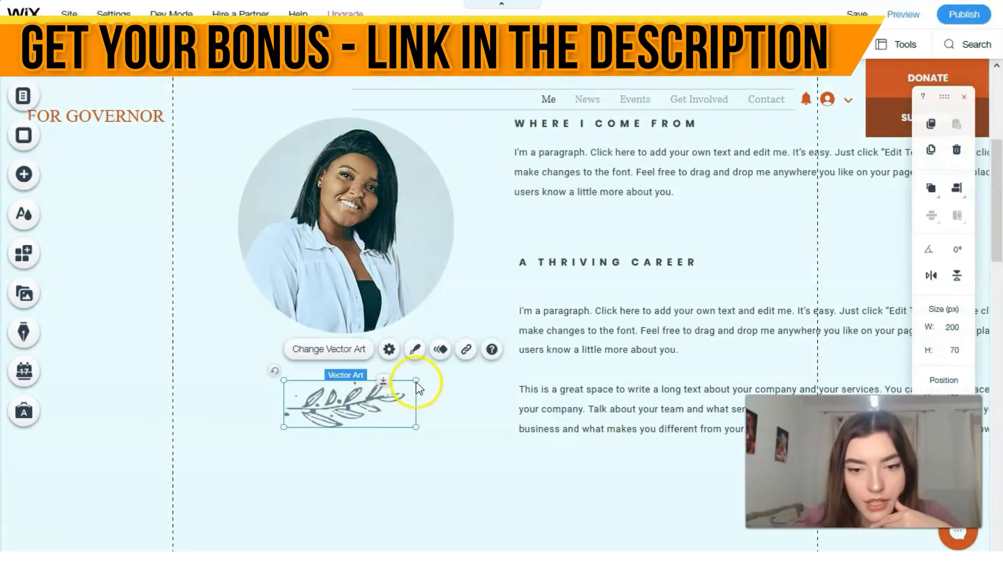
{"action": "mouse_move", "coordinate": [403, 385]}
{"action": "left_mouse_down"}
{"action": "mouse_move", "coordinate": [378, 400]}
{"action": "mouse_move", "coordinate": [397, 391]}
{"action": "left_mouse_up"}
{"action": "left_click", "coordinate": [446, 454]}
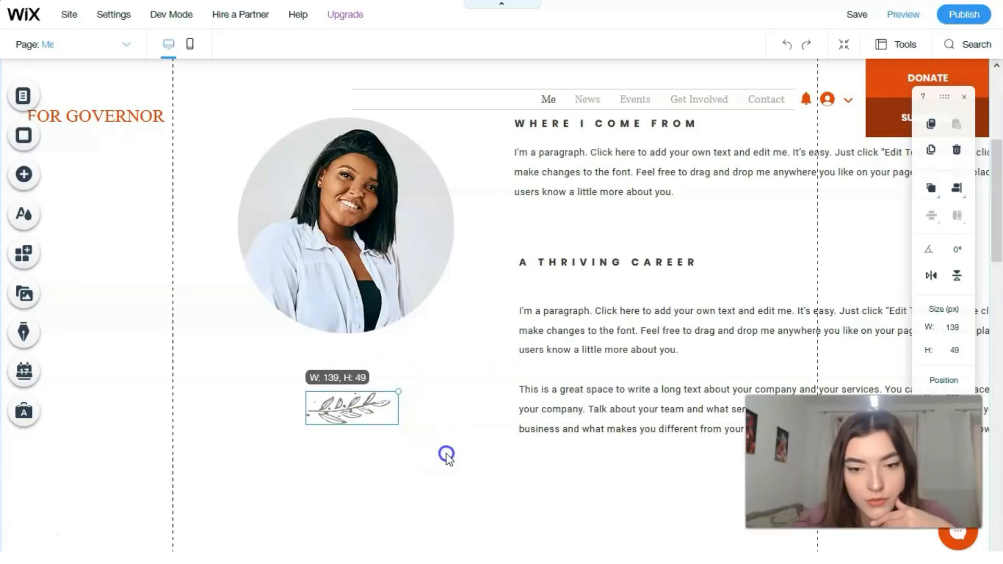
{"action": "left_click", "coordinate": [561, 464]}
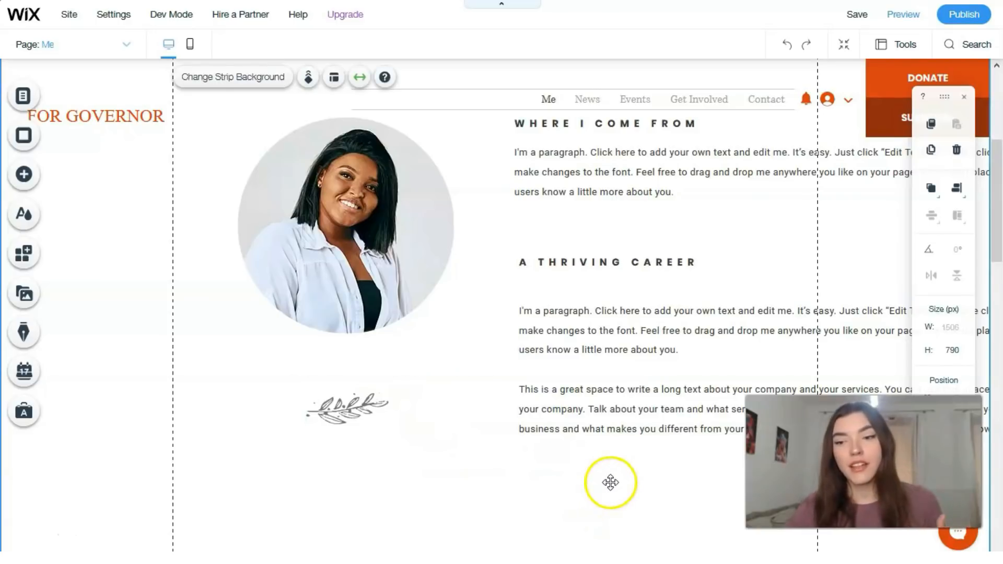
{"action": "scroll", "coordinate": [562, 467], "scroll_direction": "up", "scroll_amount": 3}
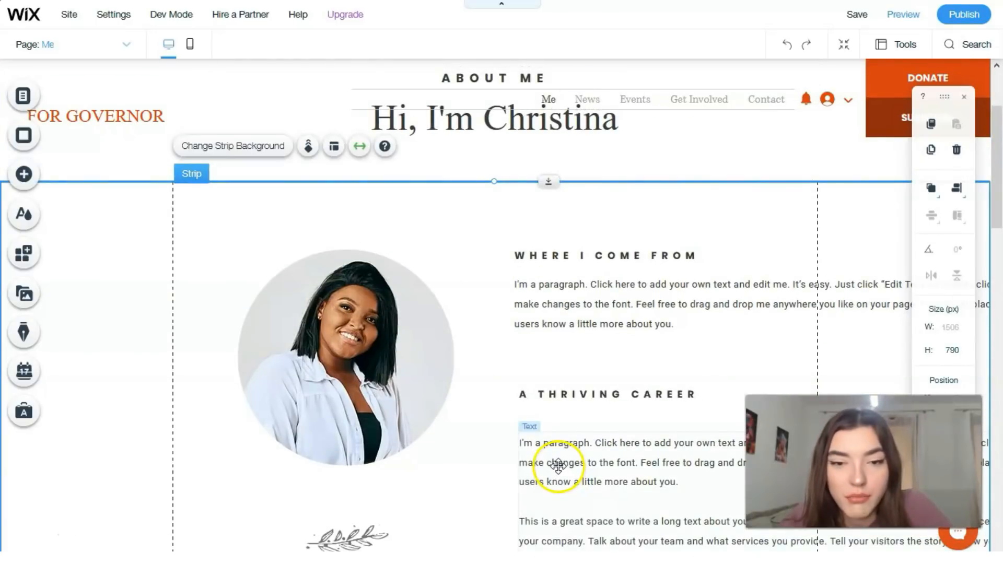
{"action": "scroll", "coordinate": [565, 461], "scroll_direction": "down", "scroll_amount": 1}
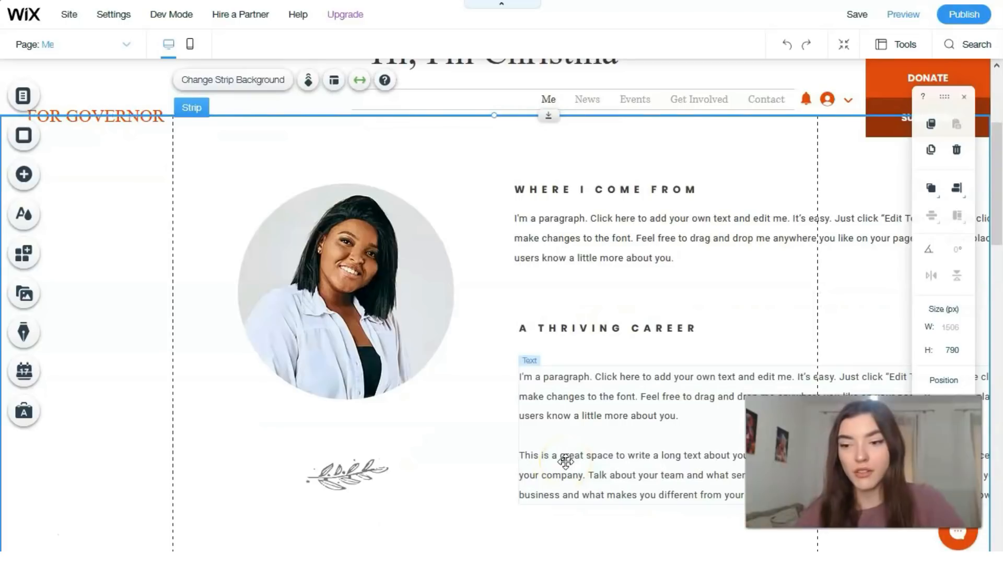